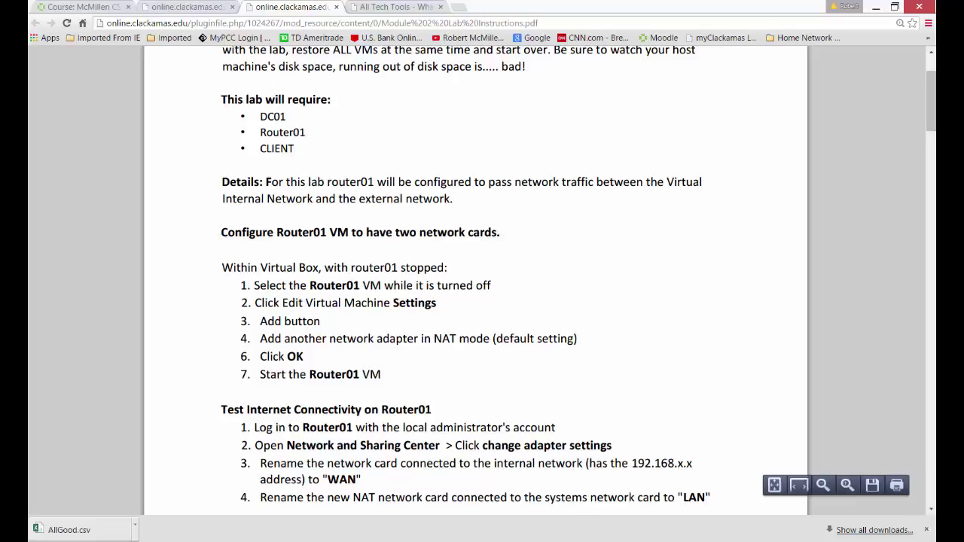
- Switch from the Chrome lab instructions to the VMware Player library showing the powered-off Router01
mouse_move(641, 541)
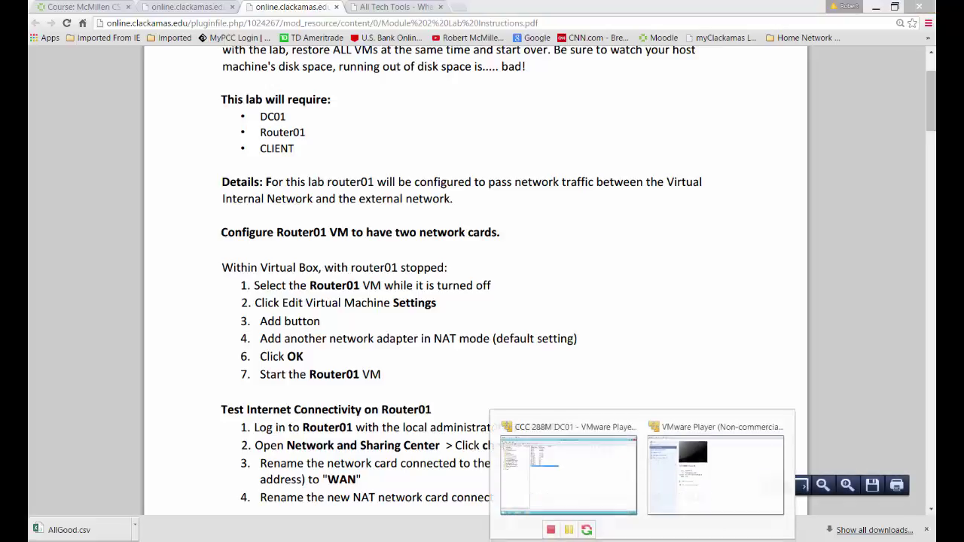
left_click(605, 495)
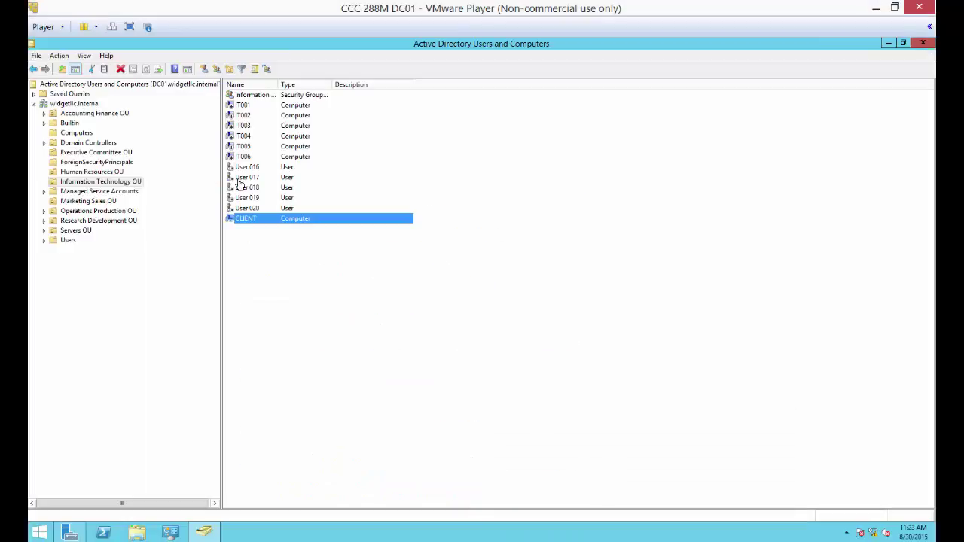
left_click(876, 7)
mouse_move(642, 539)
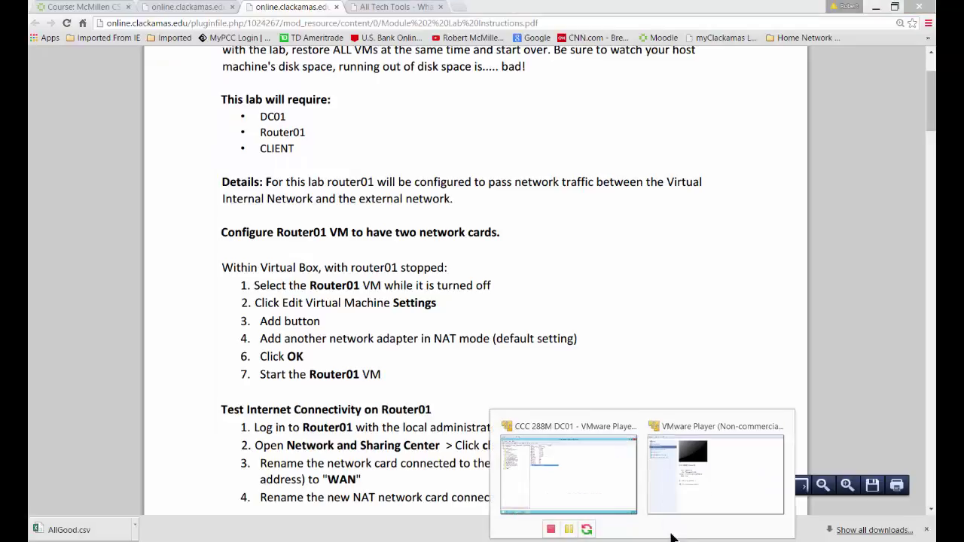
left_click(678, 448)
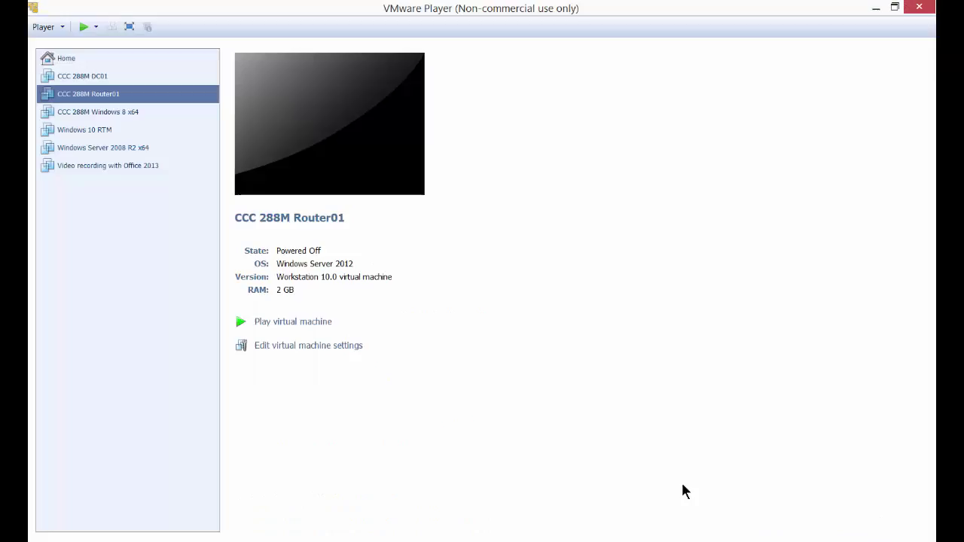
- Add a NAT network adapter to Router01 beside its LAN Segment adapter and save the settings
right_click(118, 96)
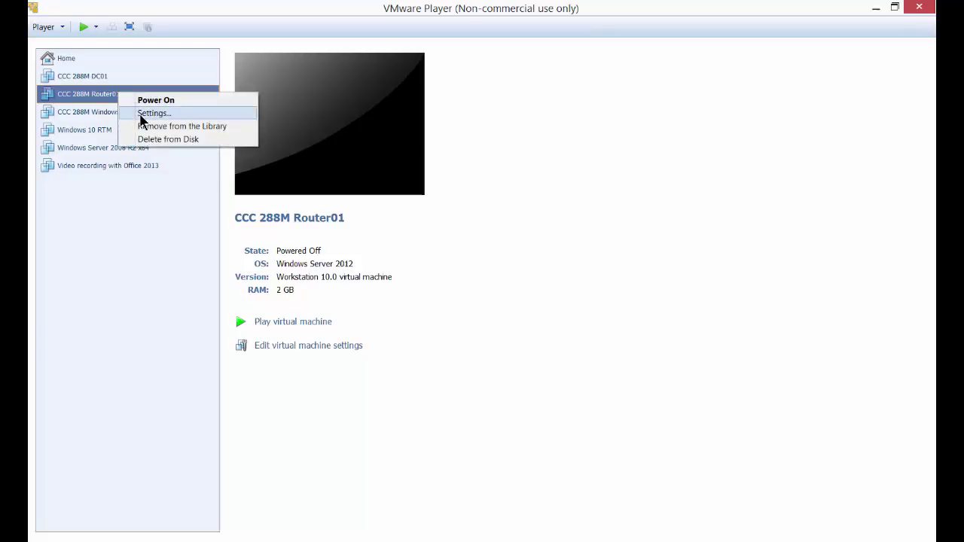
left_click(145, 114)
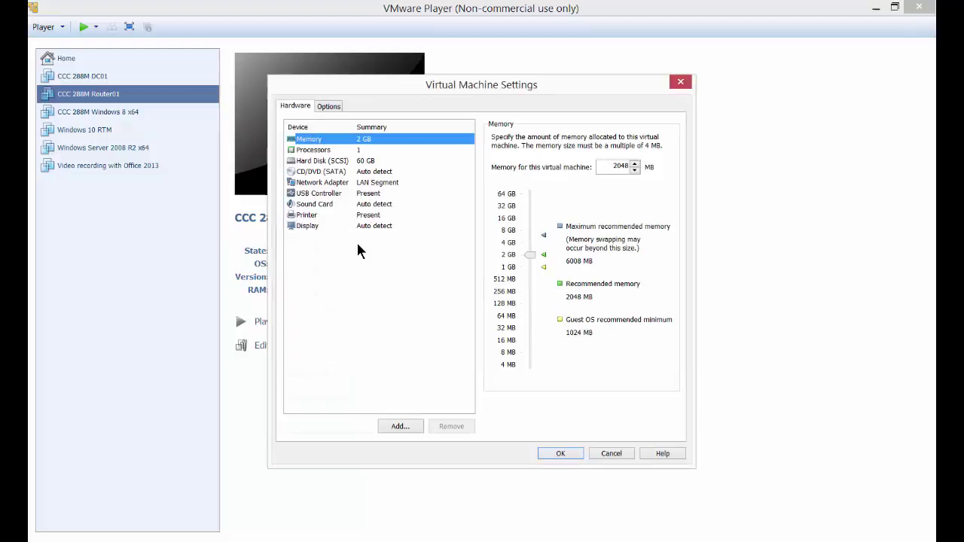
left_click(322, 186)
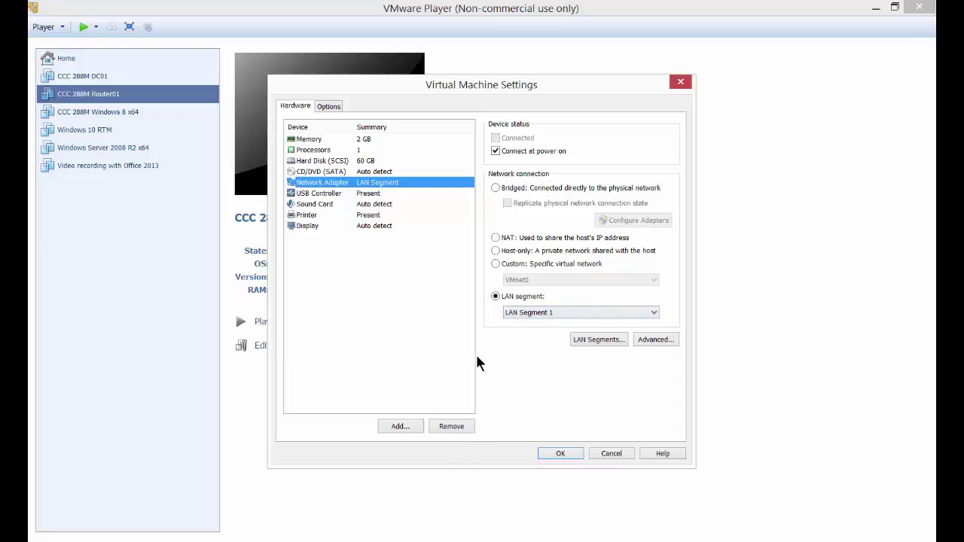
left_click(399, 426)
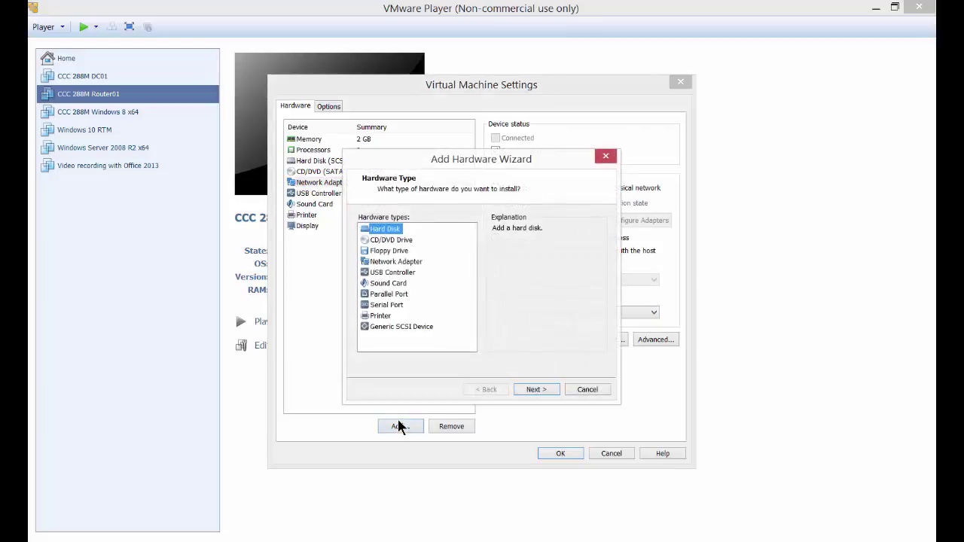
left_click(397, 262)
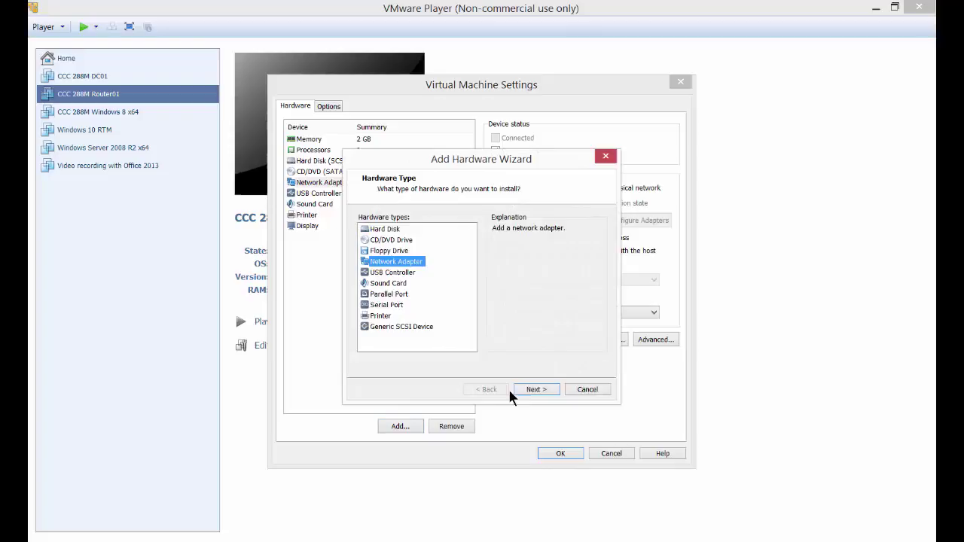
left_click(534, 389)
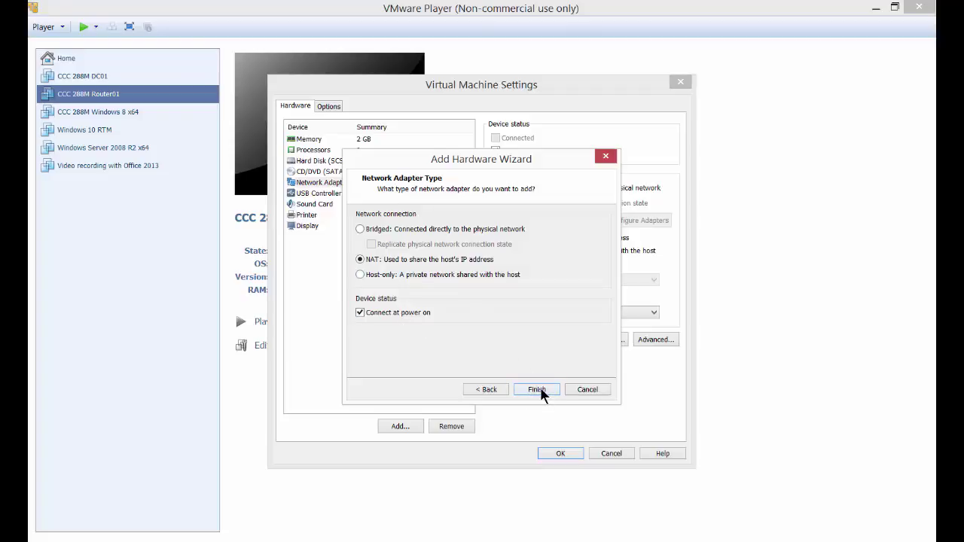
left_click(537, 390)
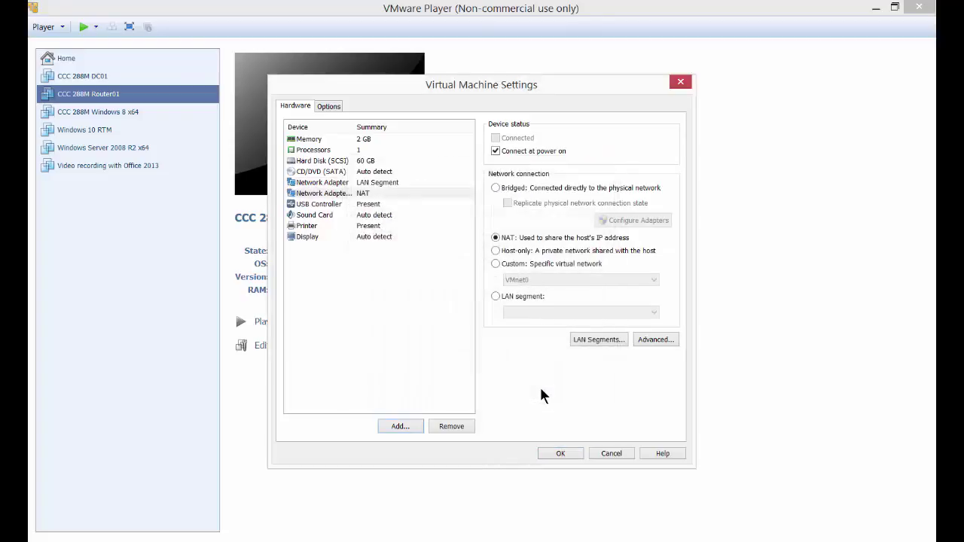
left_click(560, 454)
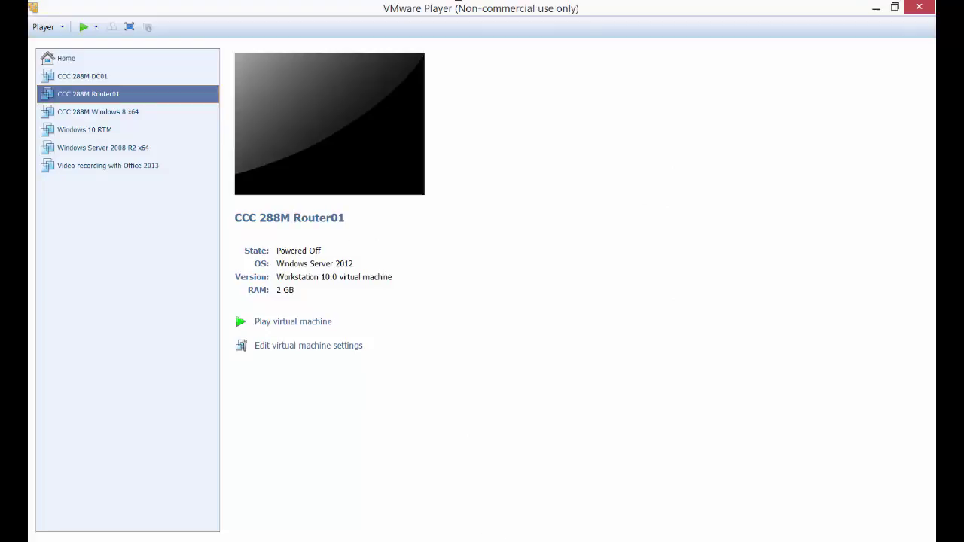
key("alt+Tab")
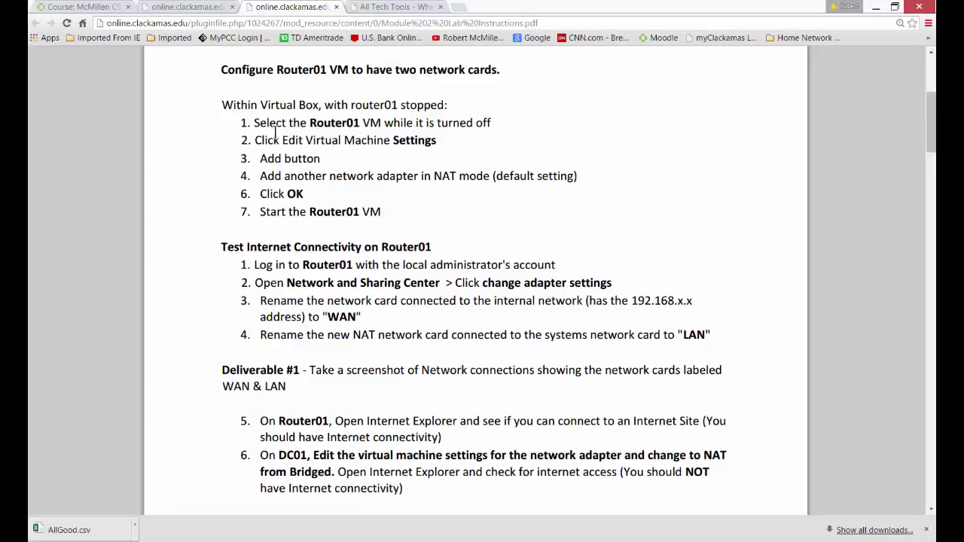
left_click_drag(252, 122, 422, 282)
left_click(423, 278)
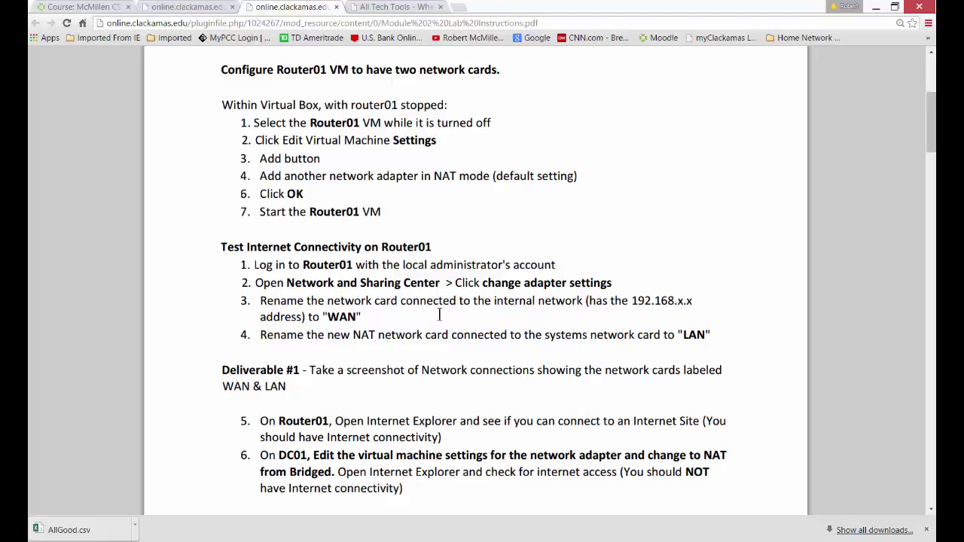
left_click(875, 6)
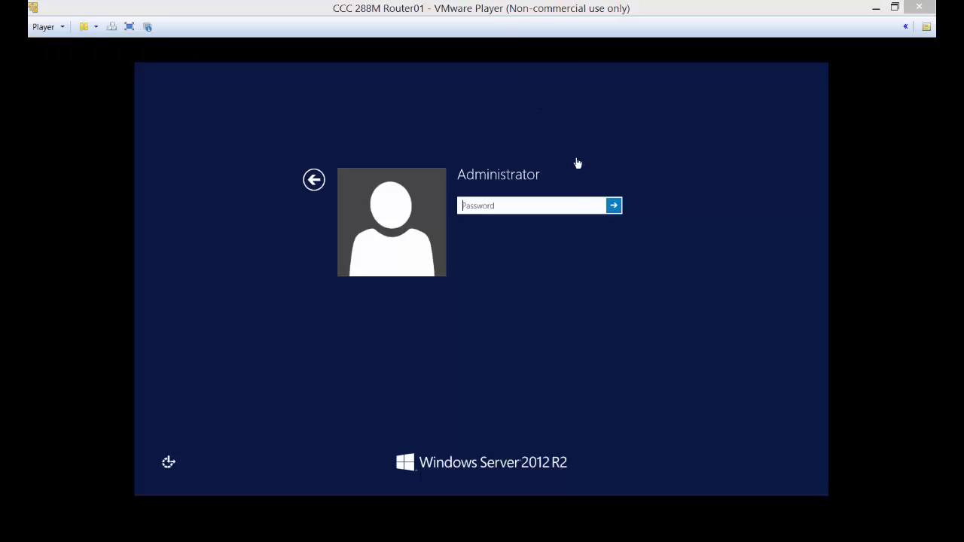
- Sign in to Router01 with the Administrator password, then return to the lab instructions
left_click(555, 207)
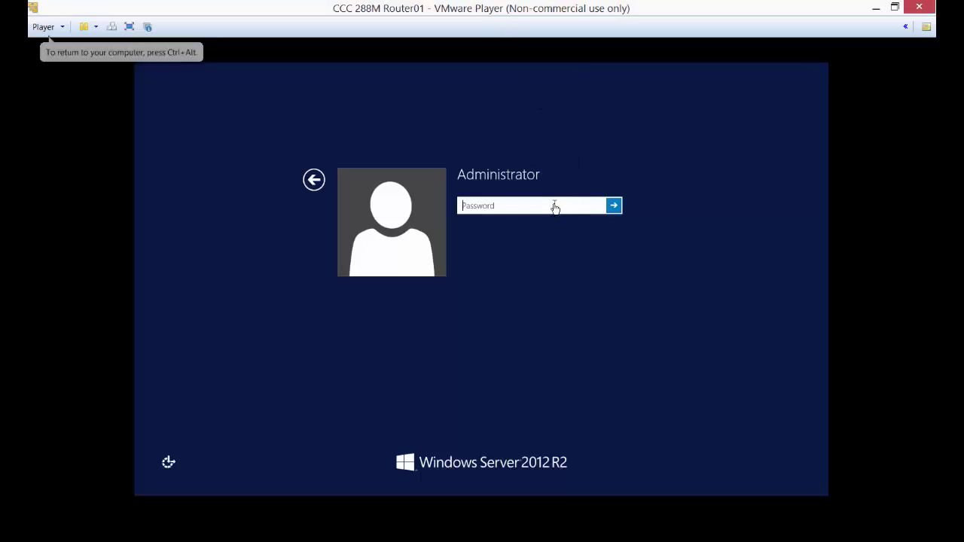
type("P")
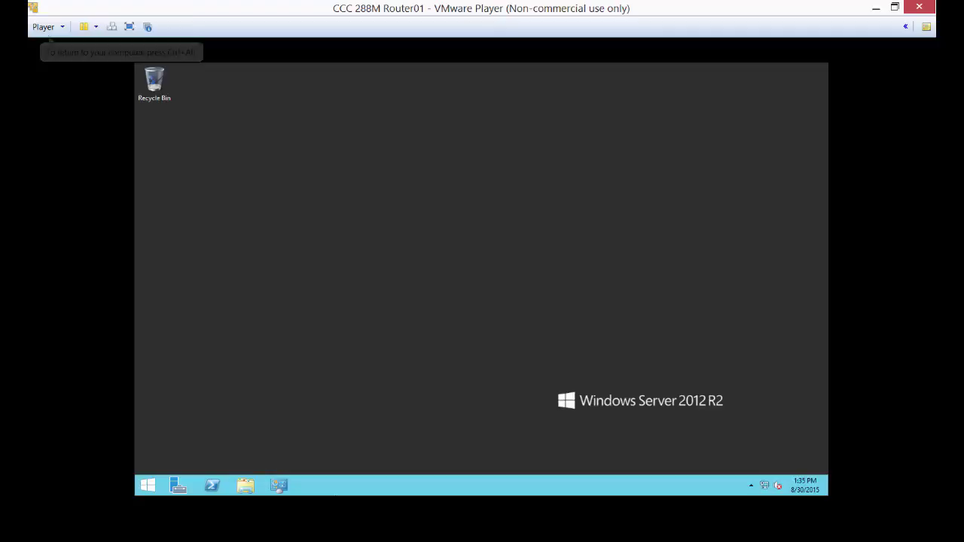
key("alt+Tab")
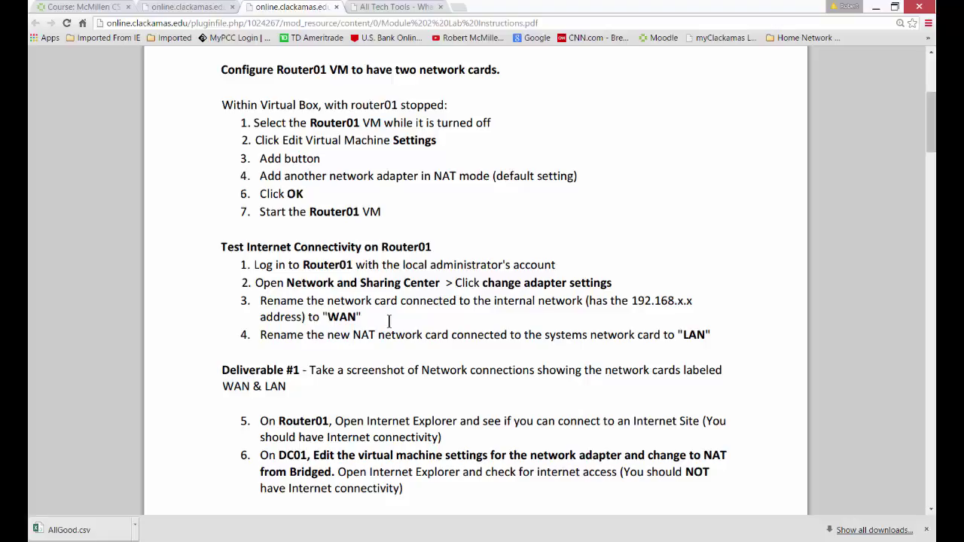
- Open Router01's Network Connections through Control Panel and Network and Sharing Center, selecting Ethernet0
left_click(875, 7)
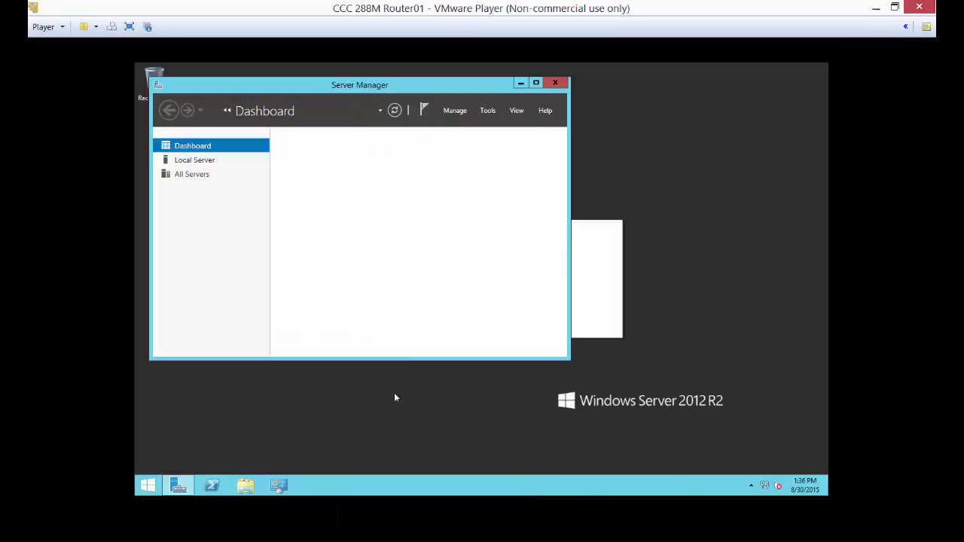
left_click(279, 485)
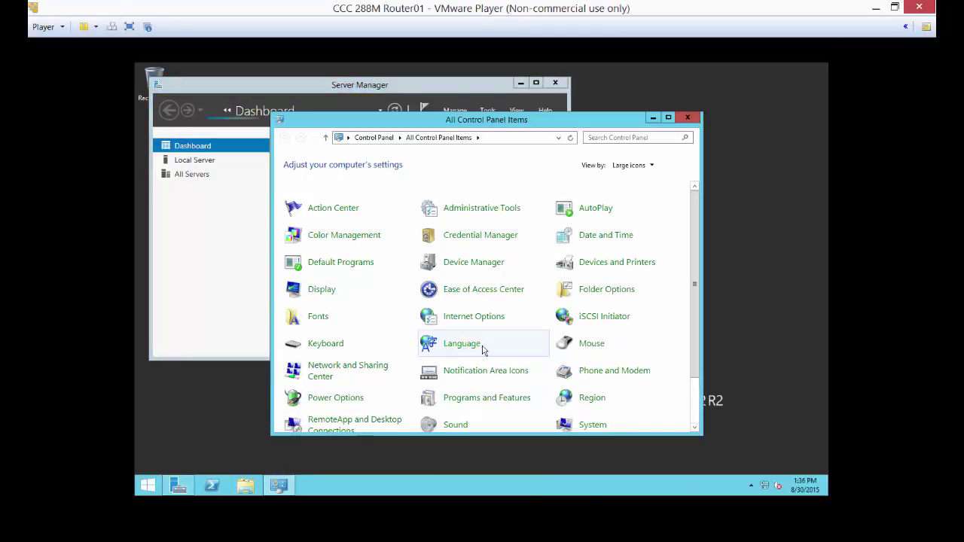
left_click(348, 371)
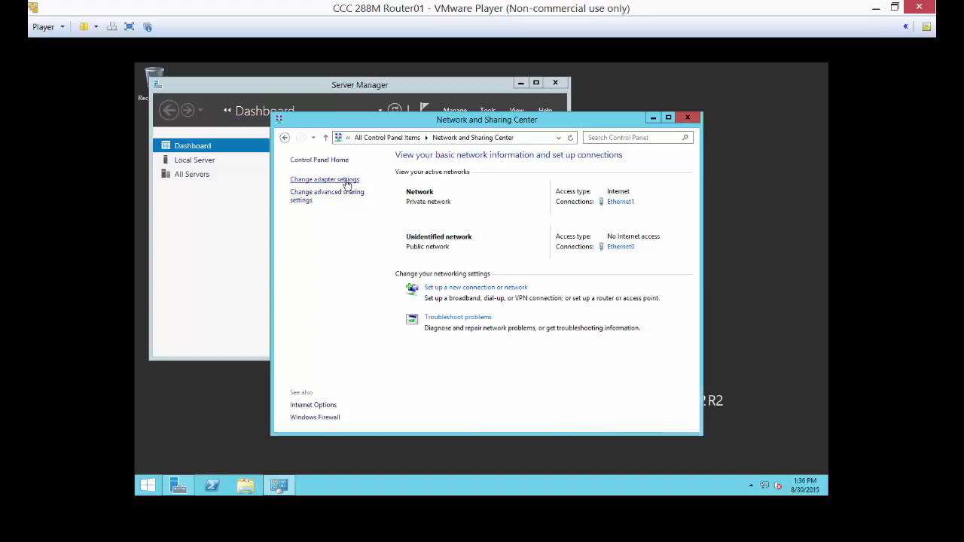
left_click(346, 182)
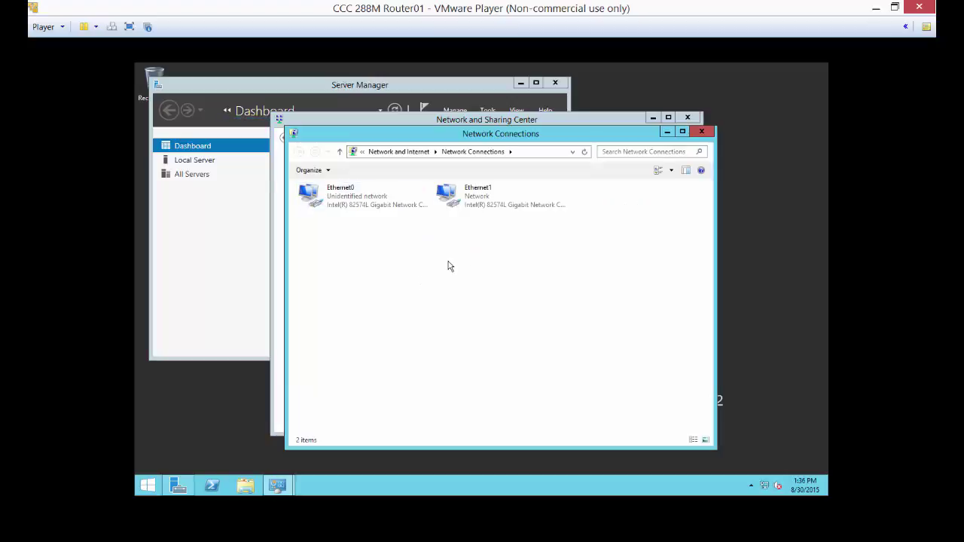
left_click(338, 205)
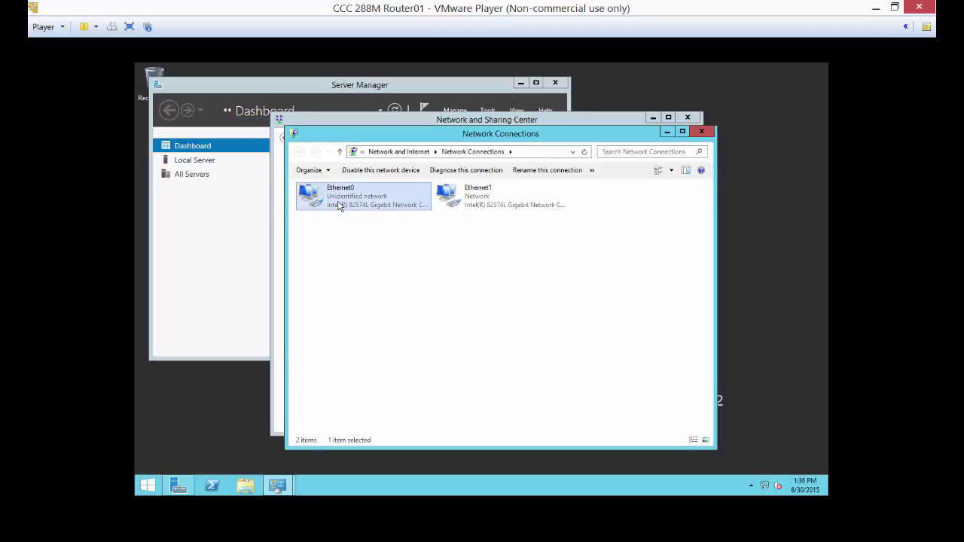
- Review Ethernet0's IPv4 settings, confirming static address 192.168.0.1, without changing anything
right_click(339, 200)
left_click(352, 301)
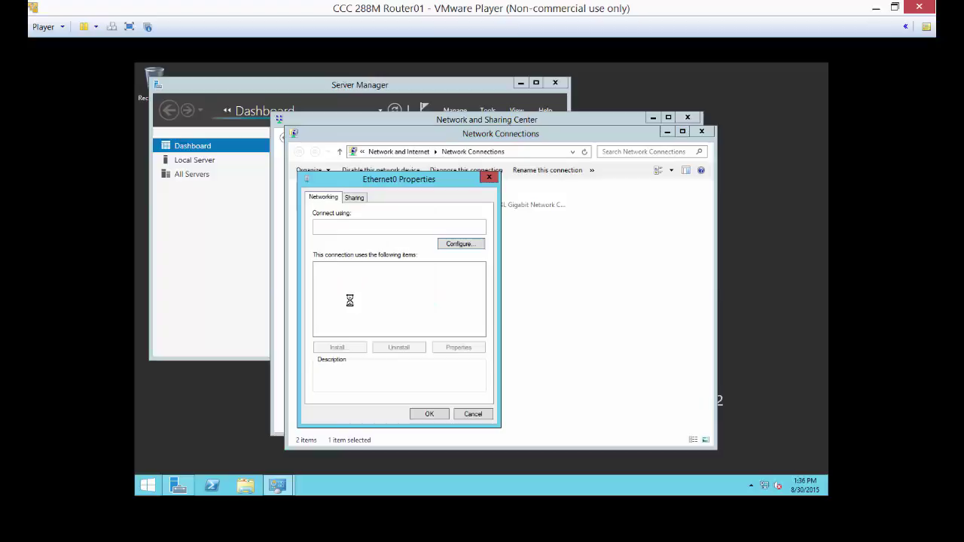
left_click(426, 333)
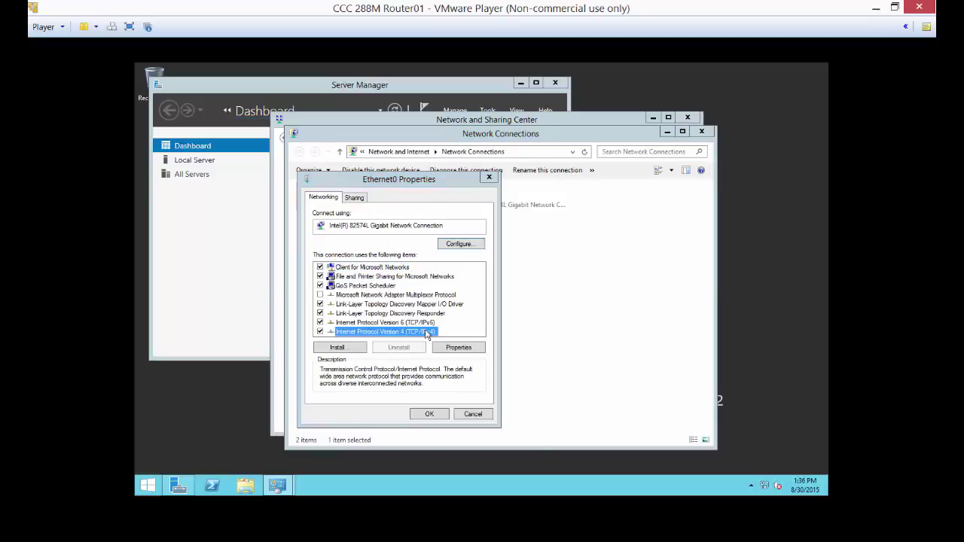
double_click(426, 333)
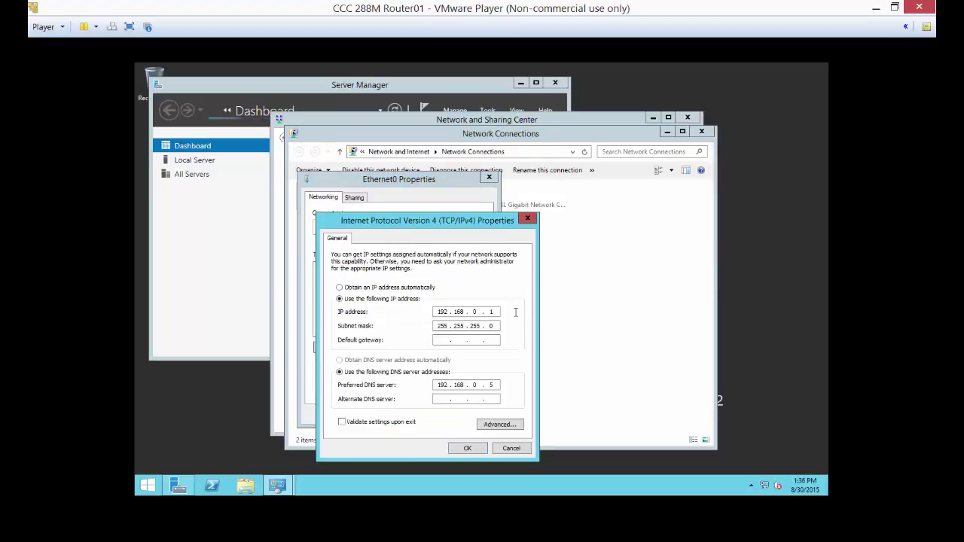
left_click(517, 448)
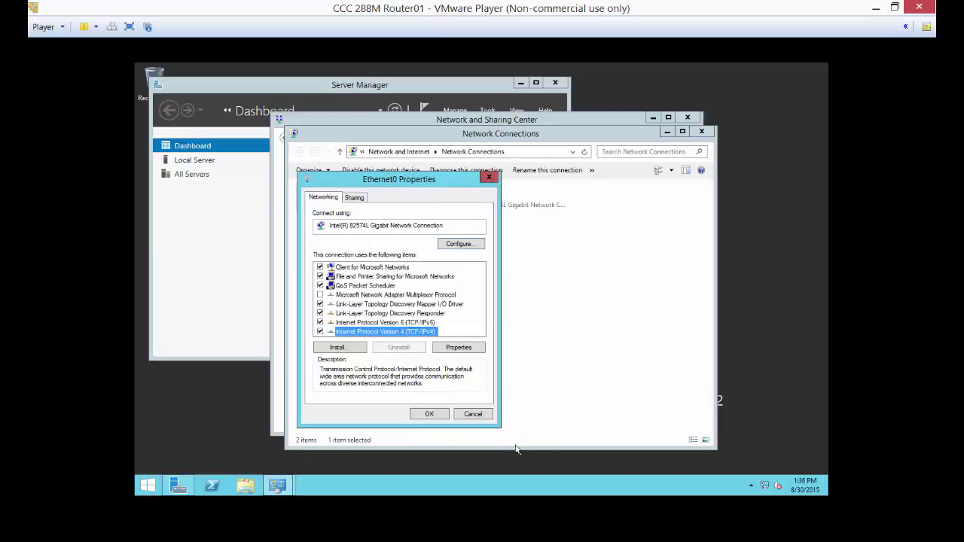
left_click(466, 415)
- Rename the Ethernet0 connection to LAN
right_click(338, 199)
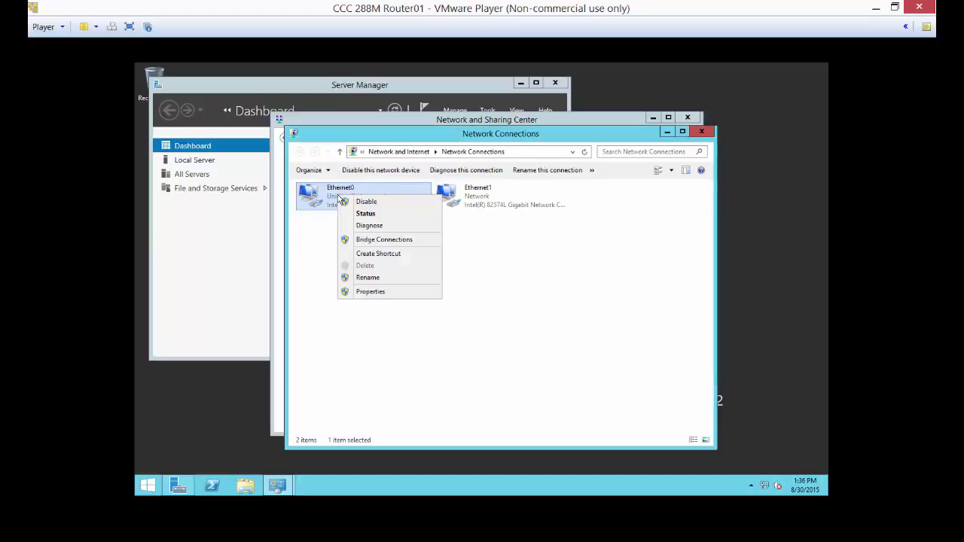
left_click(367, 277)
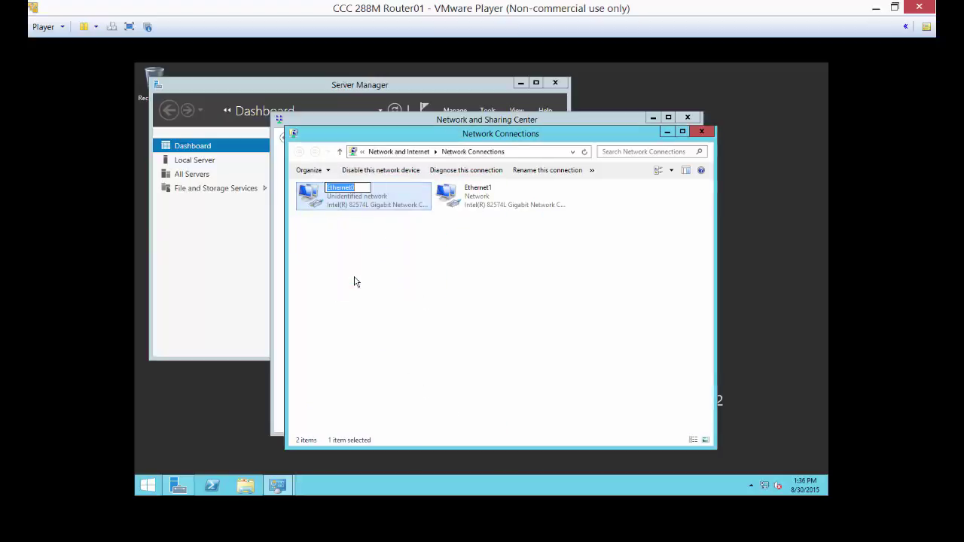
type("LAN")
key("Return")
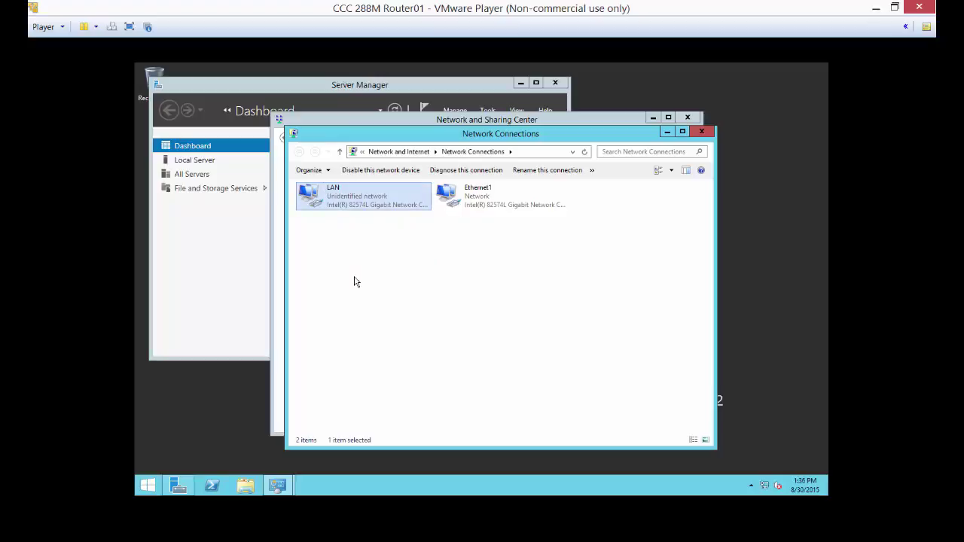
right_click(485, 198)
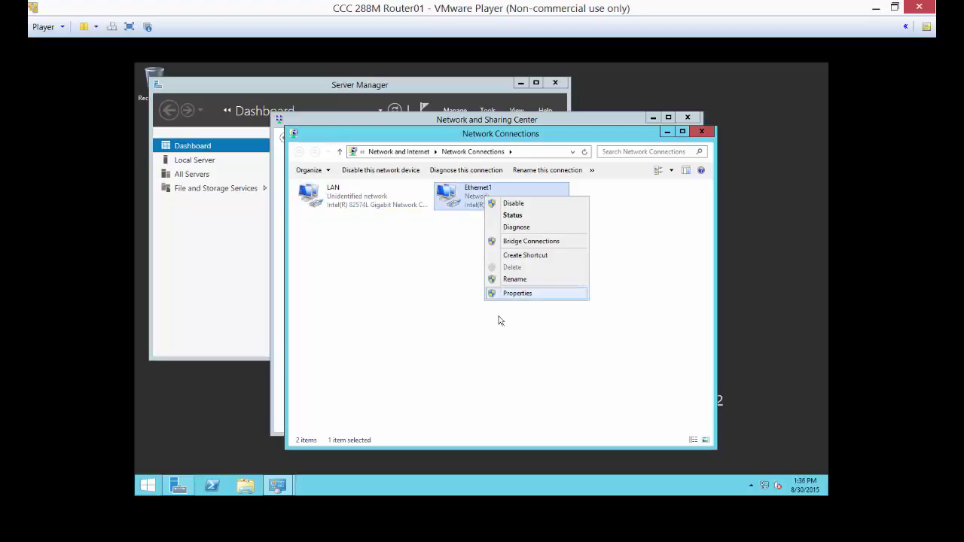
left_click(502, 295)
left_click(384, 332)
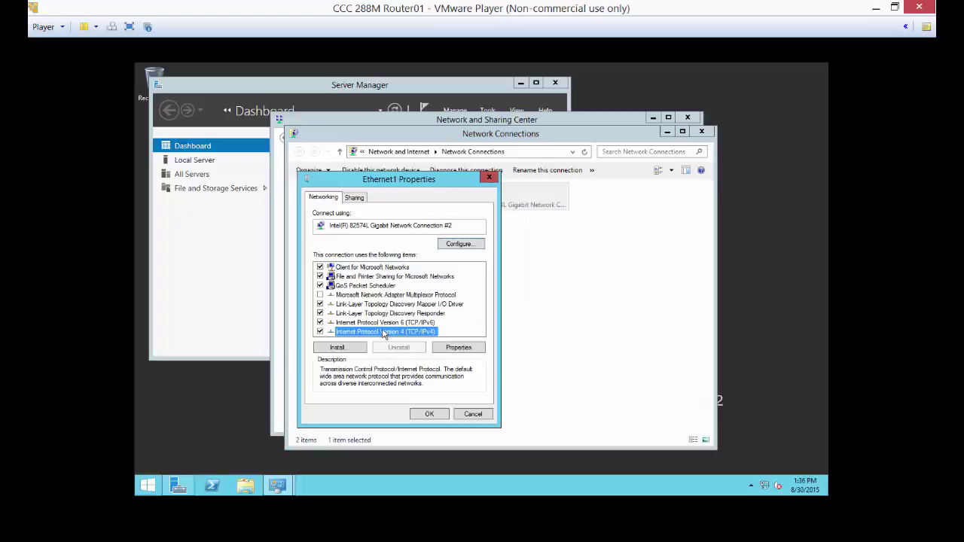
double_click(384, 333)
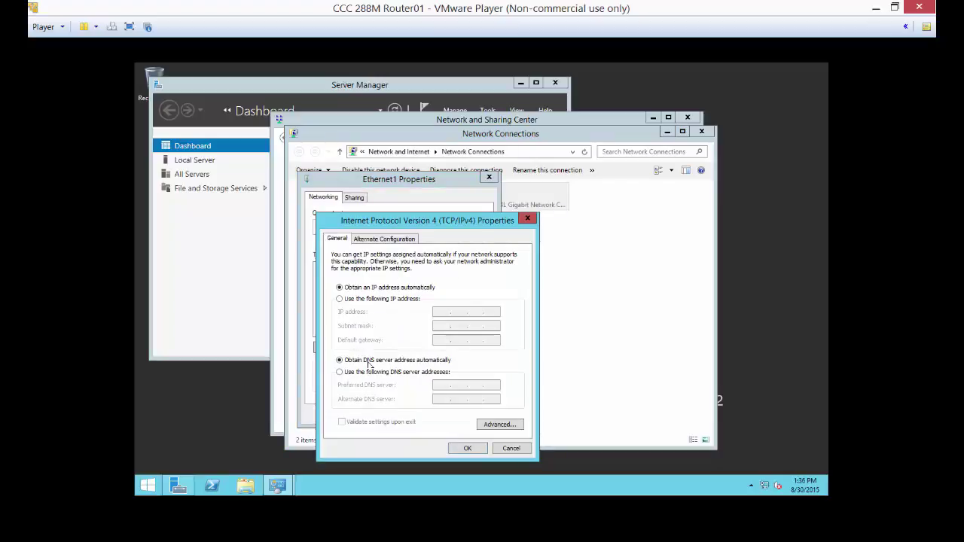
left_click(511, 448)
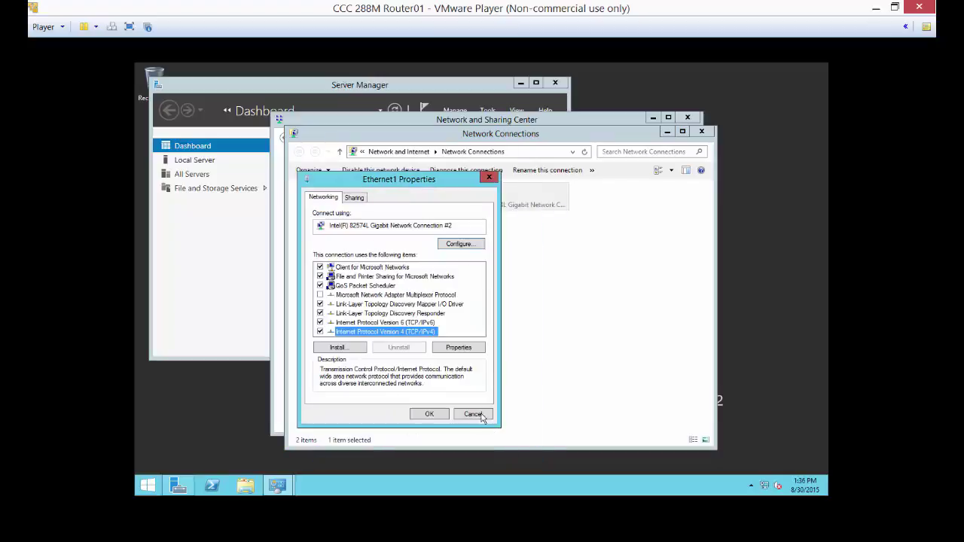
left_click(483, 415)
right_click(470, 202)
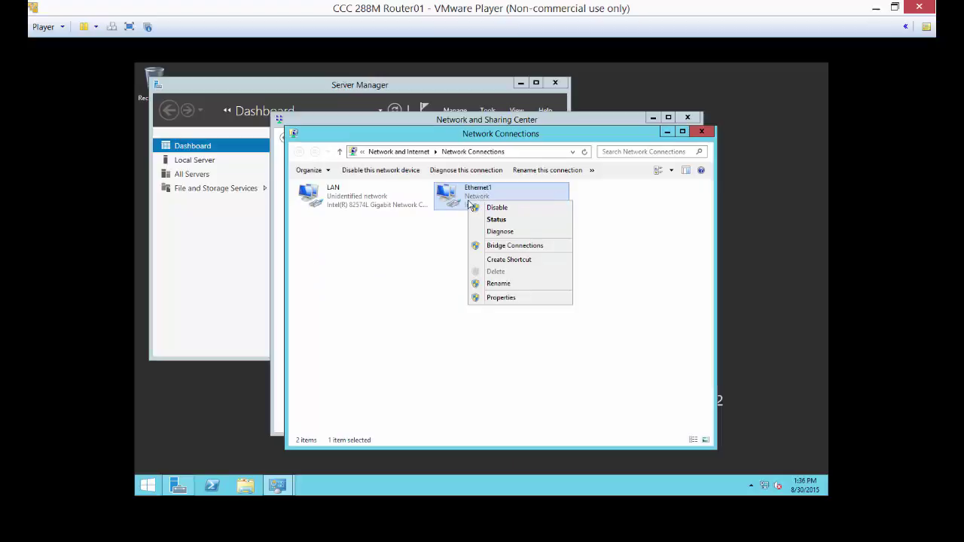
left_click(494, 219)
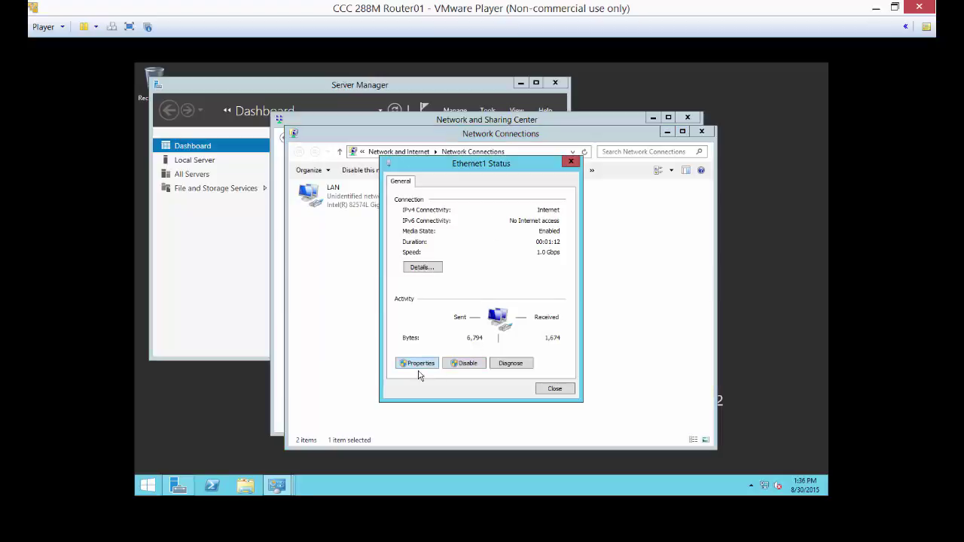
left_click(422, 268)
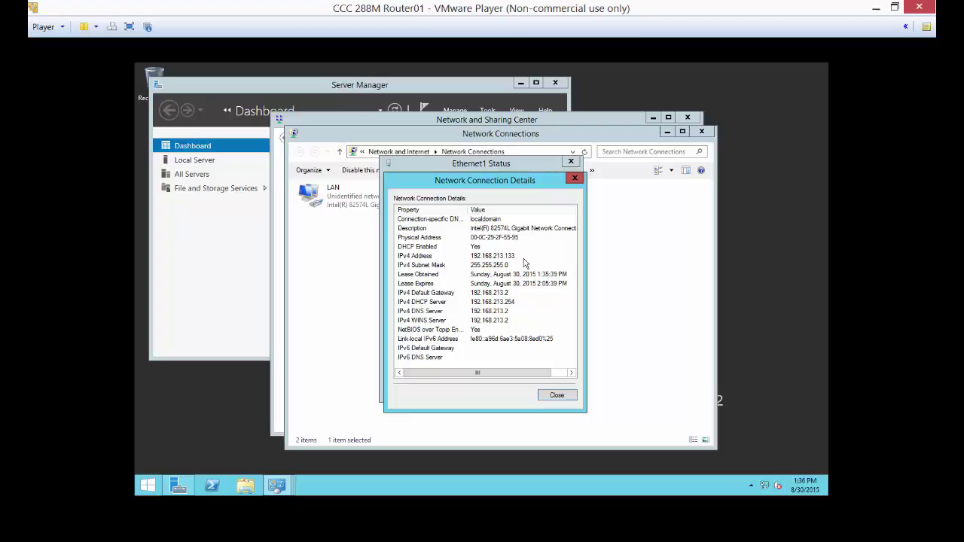
left_click(553, 396)
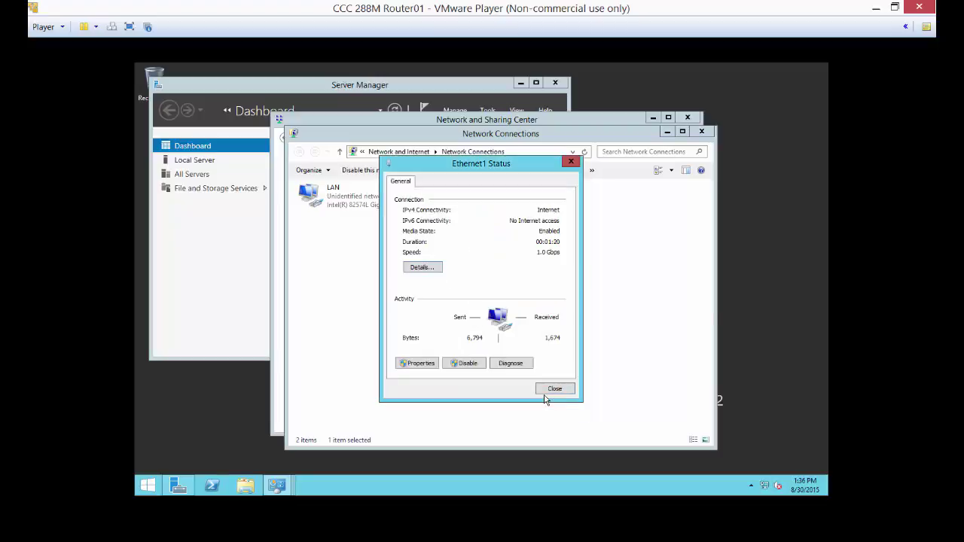
left_click(552, 388)
- Rename Ethernet1 to WAN, then close Network Connections and minimize Network and Sharing Center
right_click(473, 195)
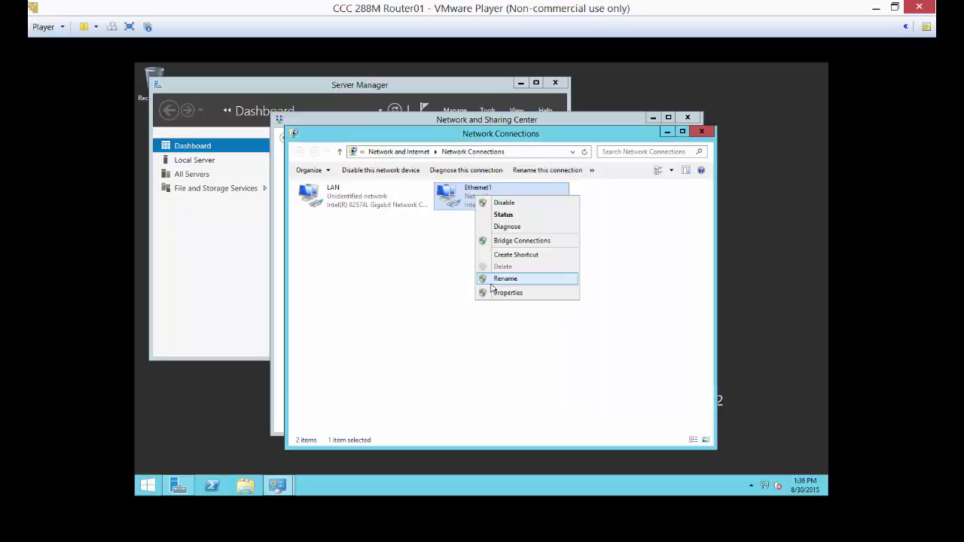
left_click(493, 281)
type("WAN")
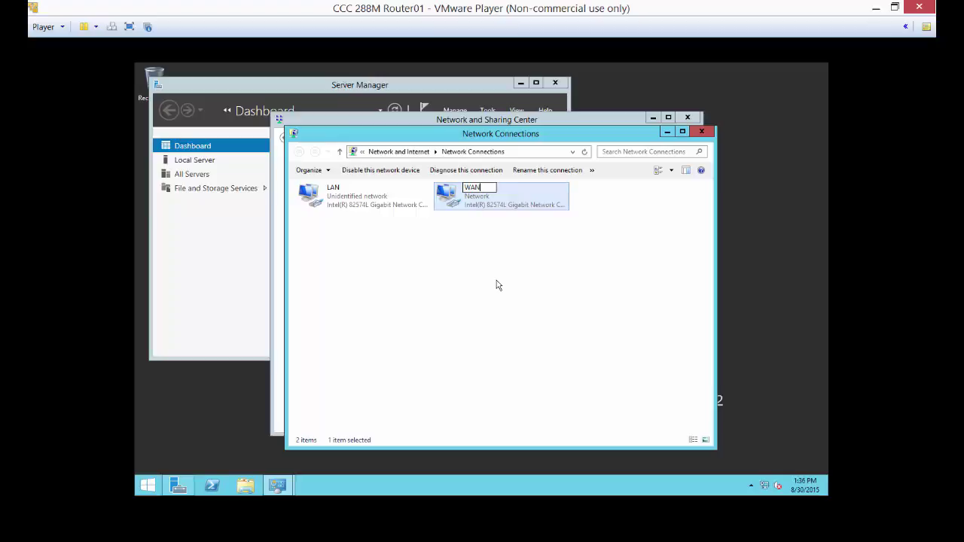
key("Return")
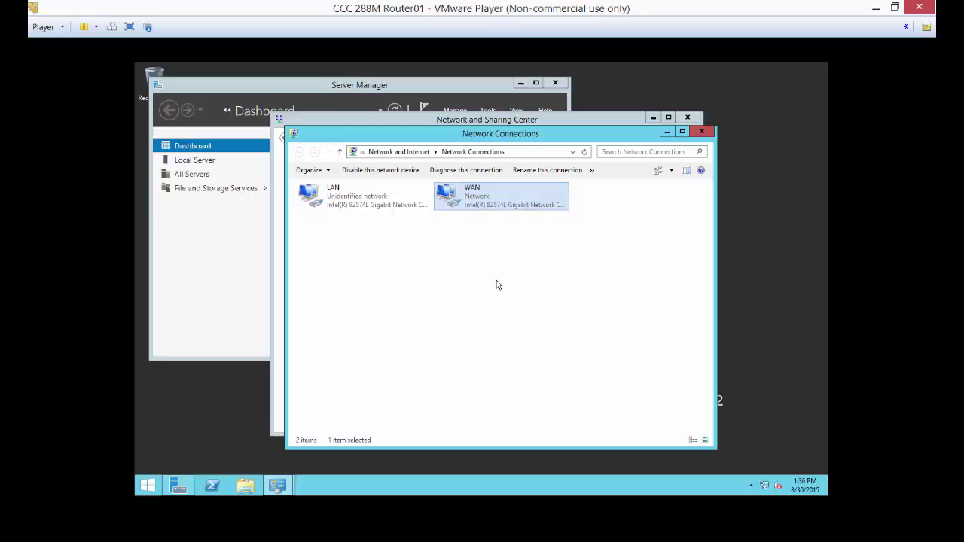
left_click(672, 131)
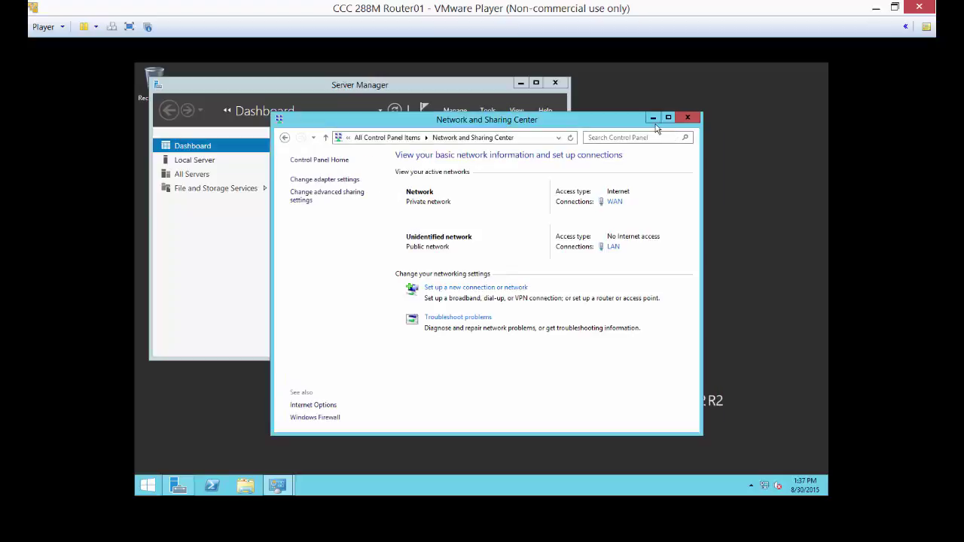
left_click(653, 119)
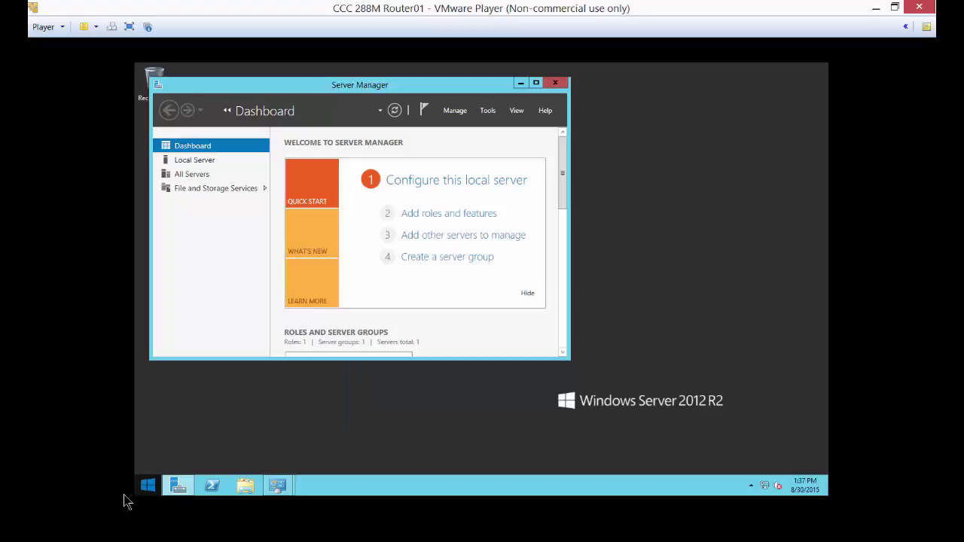
- Launch Internet Explorer on Router01, postpone its setup prompt, and browse to cnn.com
left_click(148, 487)
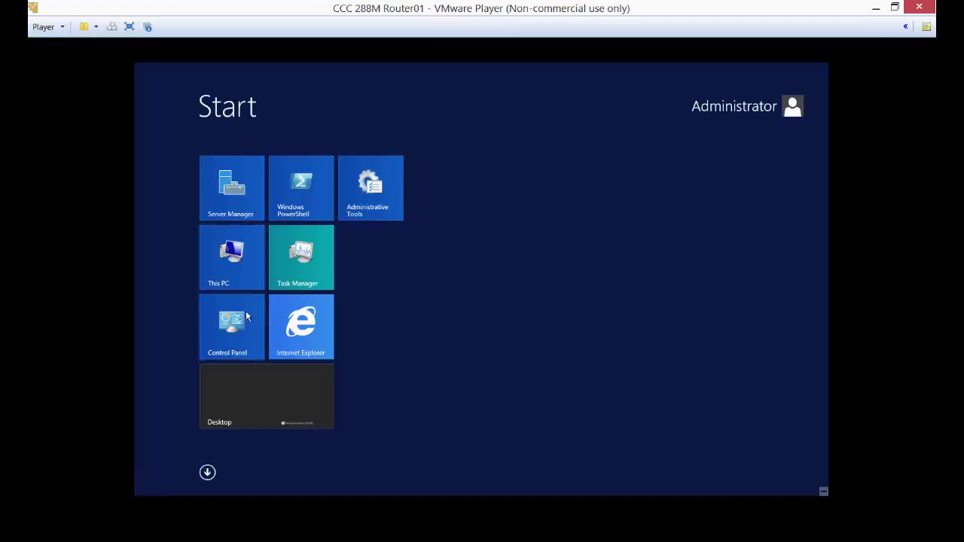
key("Escape")
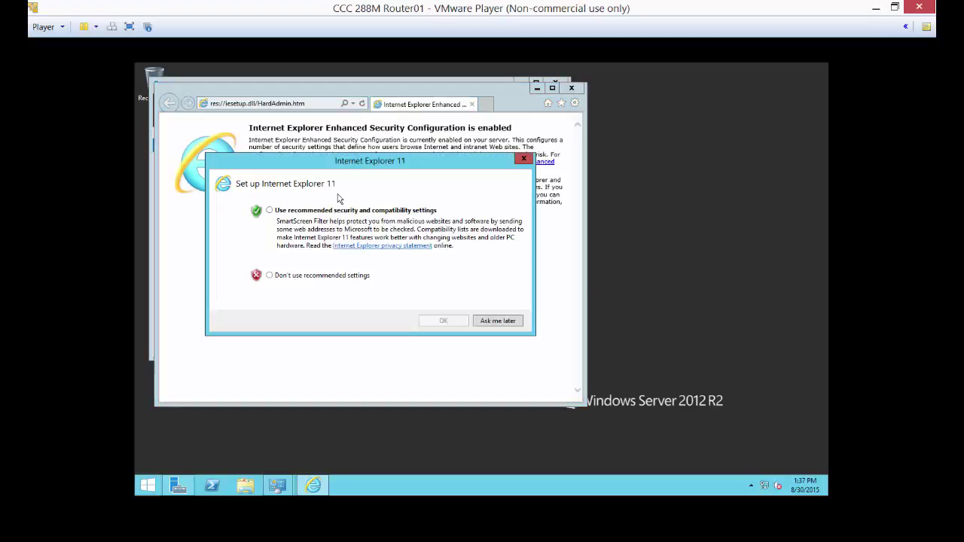
left_click(501, 321)
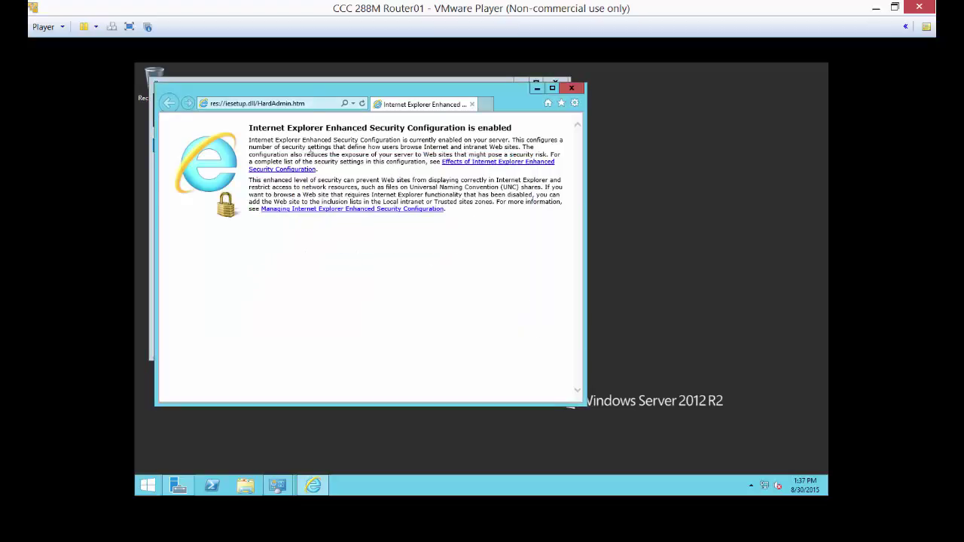
left_click(316, 104)
type("c")
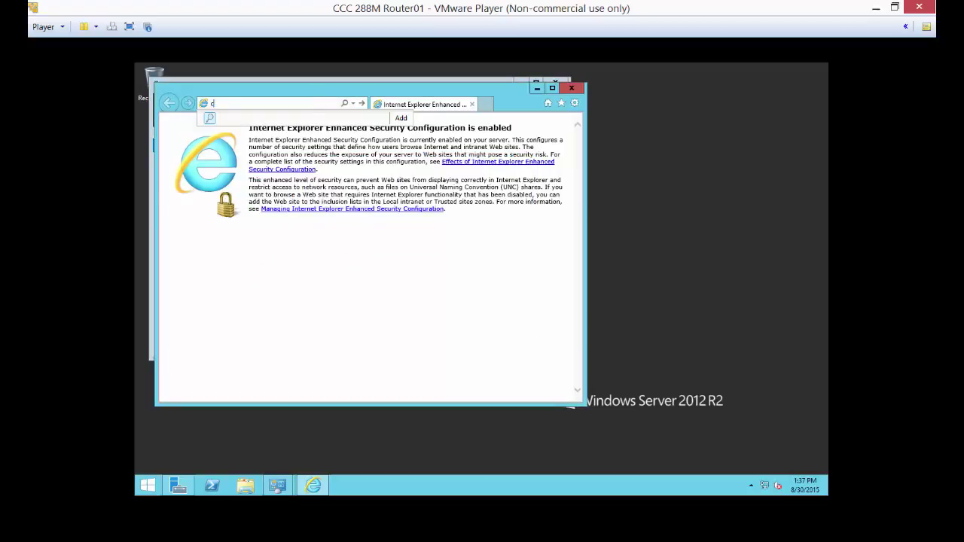
type("nn.com")
key("Return")
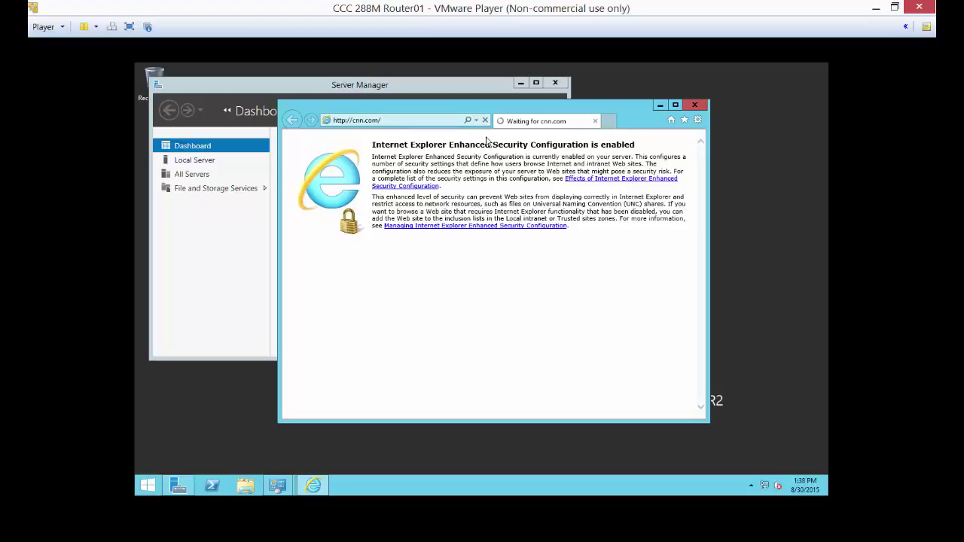
- Bring Network Connections forward and review LAN's IPv4 settings: static 192.168.0.1, DNS 192.168.0.5, unchanged
left_click(277, 485)
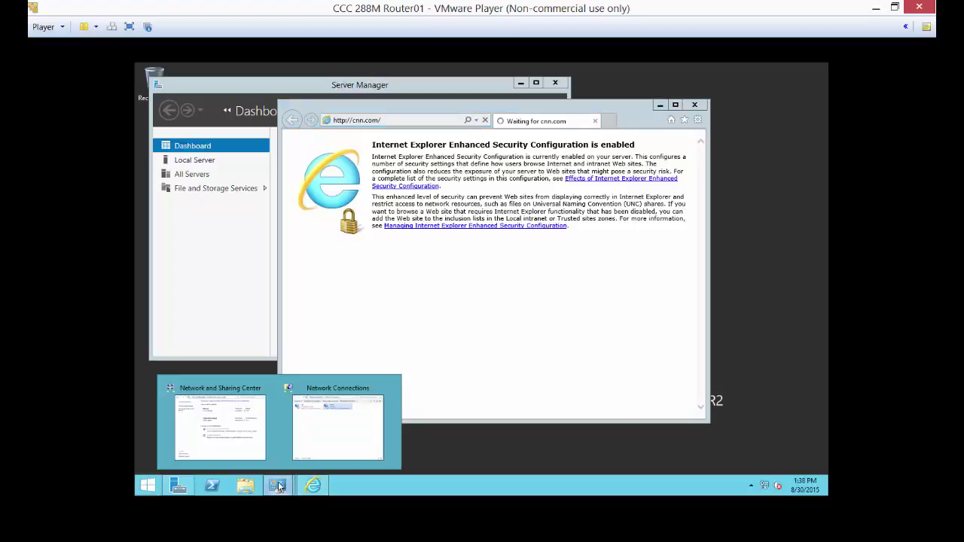
left_click(337, 444)
left_click_drag(491, 134, 574, 115)
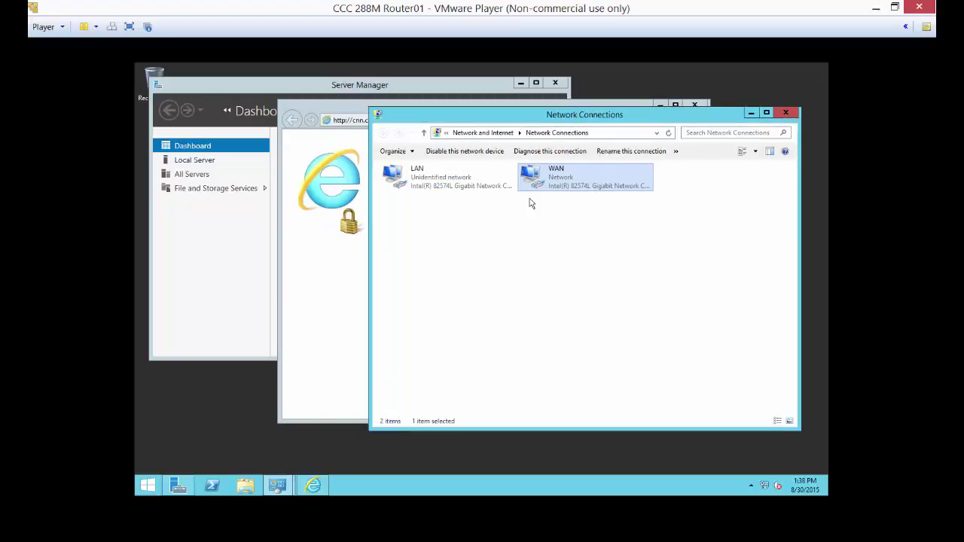
left_click(432, 189)
right_click(431, 189)
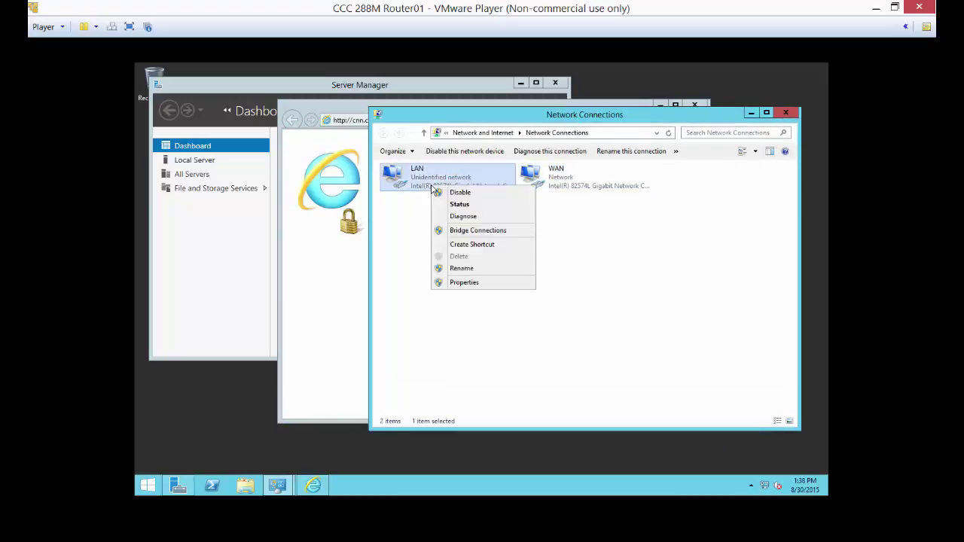
left_click(441, 281)
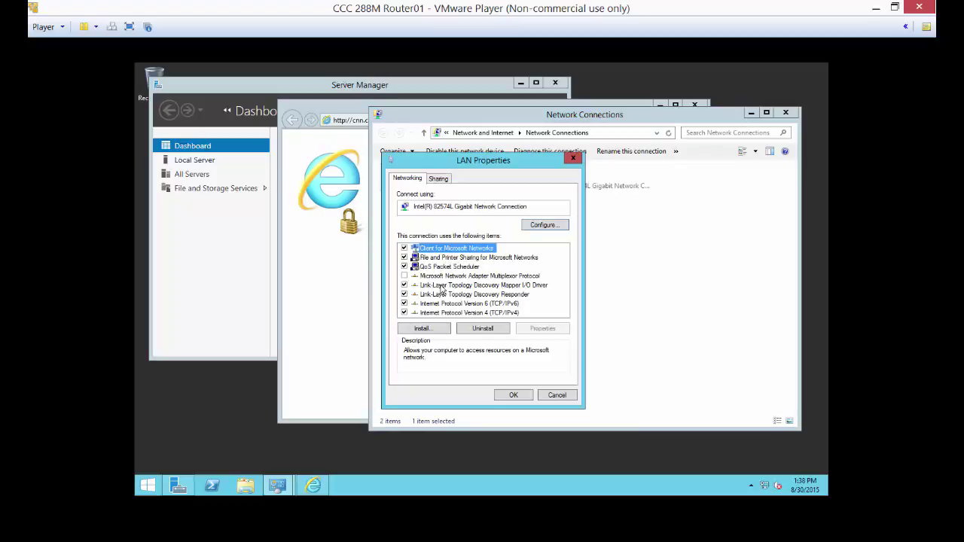
double_click(476, 313)
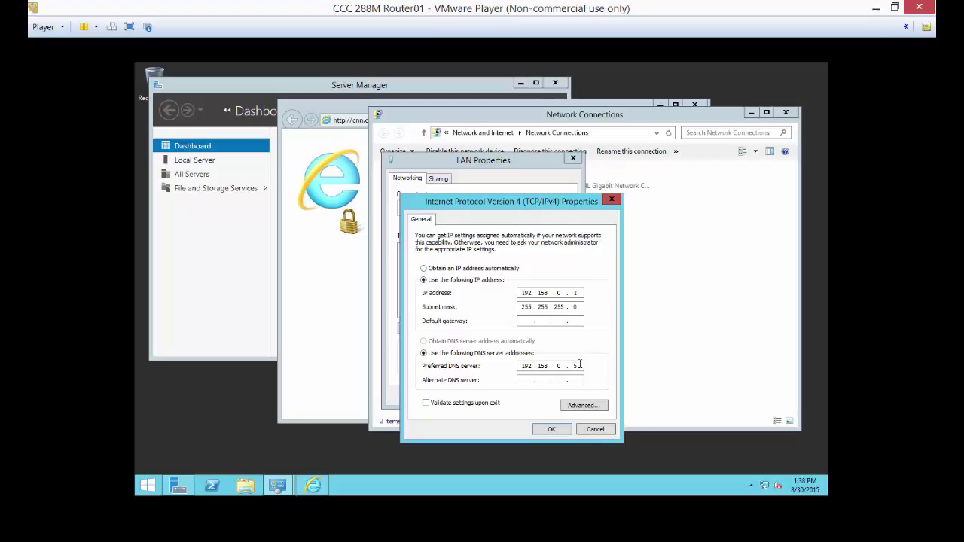
left_click(589, 429)
left_click(558, 397)
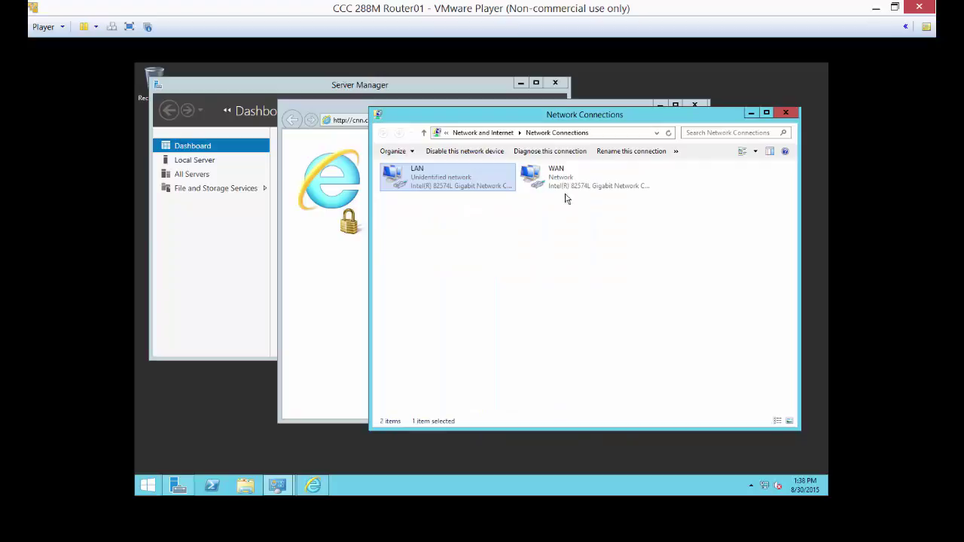
- Set the WAN connection's IPv4 preferred DNS server to 8.8.8.8 and confirm both dialogs
left_click(567, 181)
right_click(569, 181)
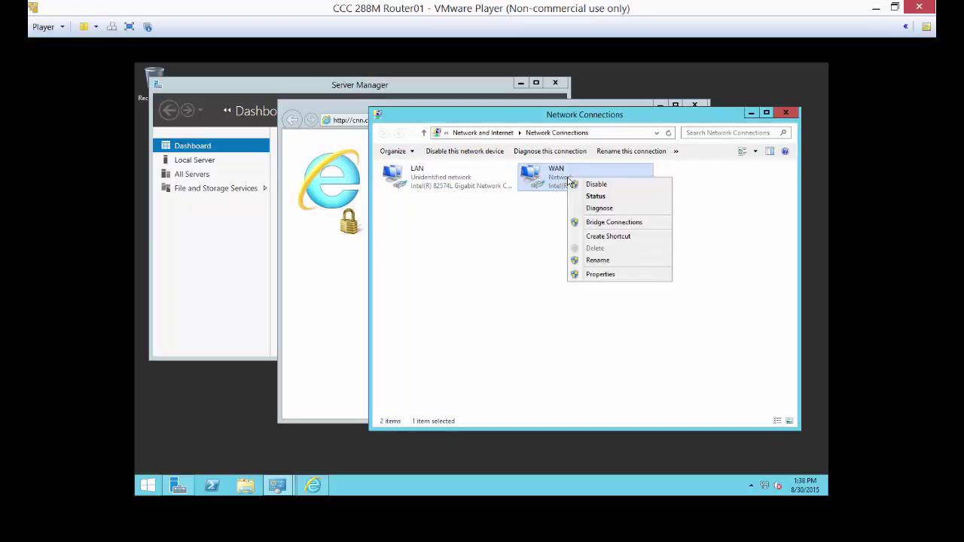
left_click(590, 274)
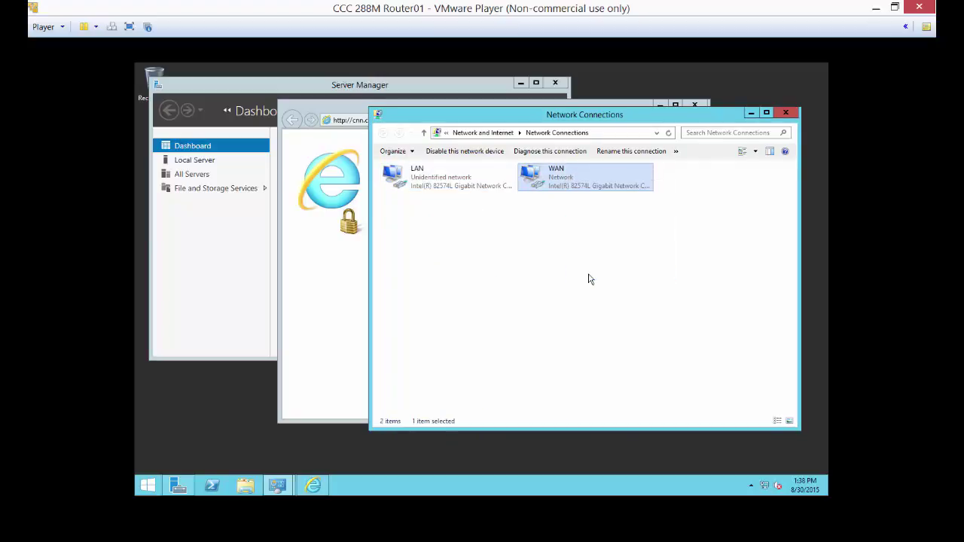
double_click(495, 312)
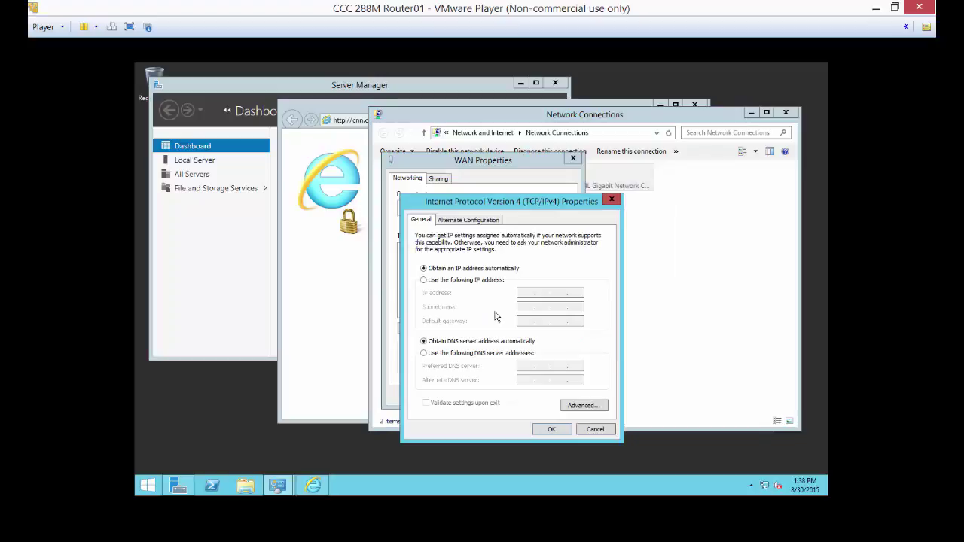
left_click(486, 354)
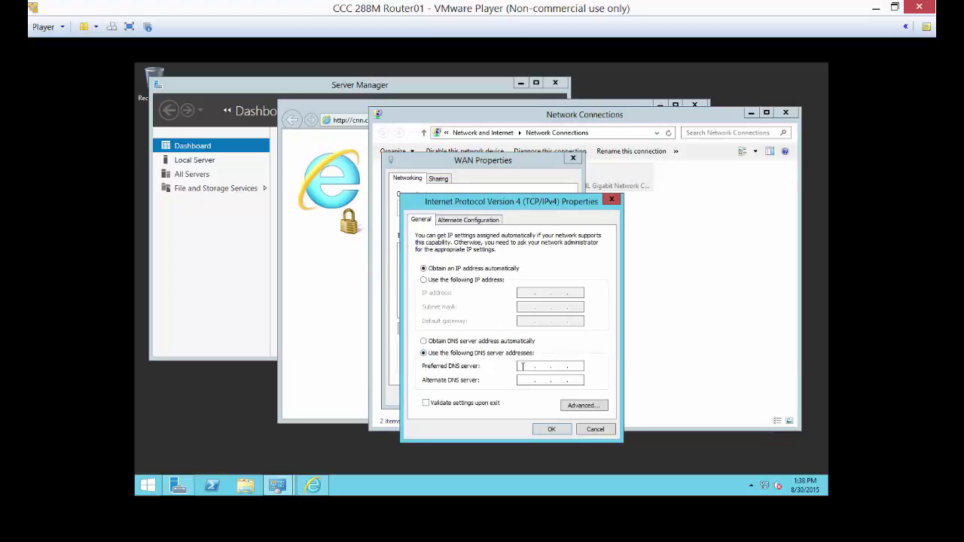
type("8.8.8.8")
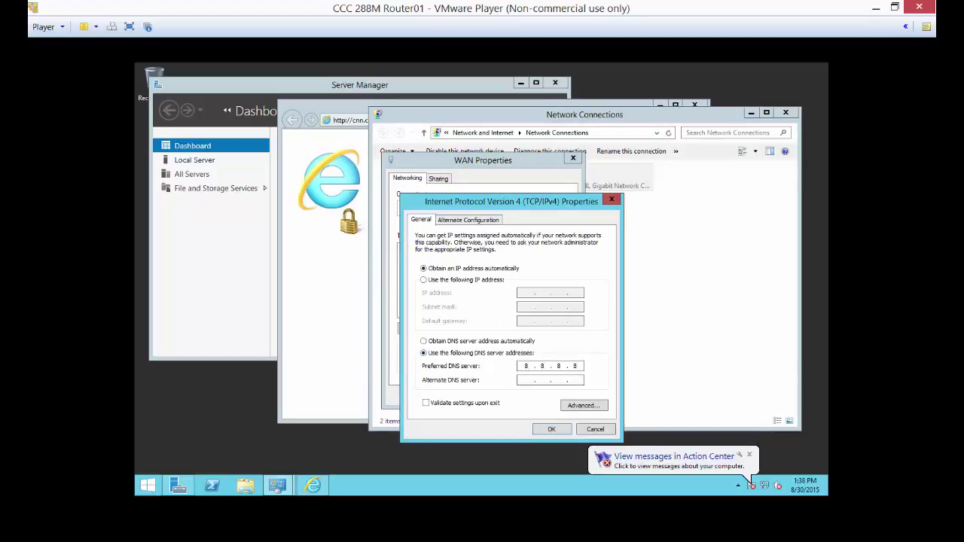
left_click(551, 428)
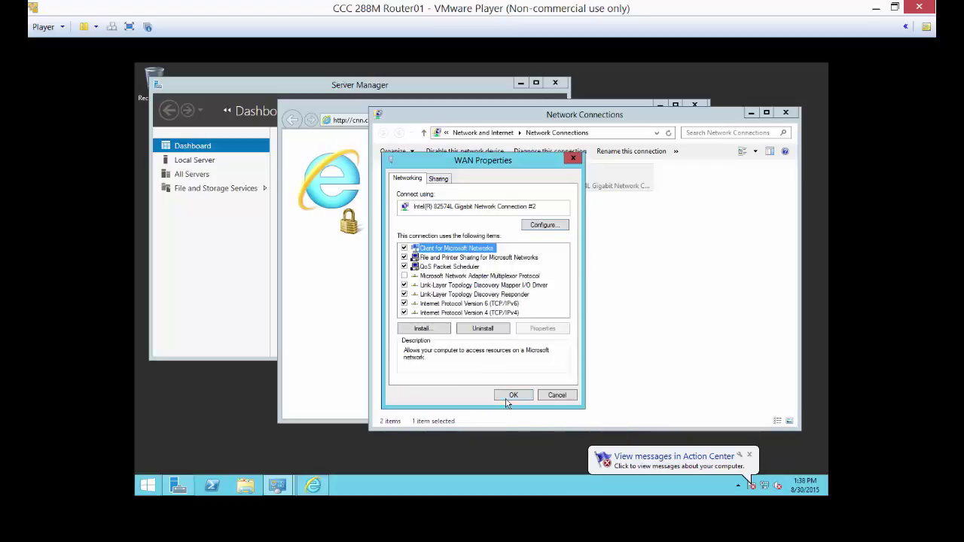
left_click(506, 399)
- Stop the cnn.com load in Internet Explorer and add about:blank to Trusted sites
left_click(348, 252)
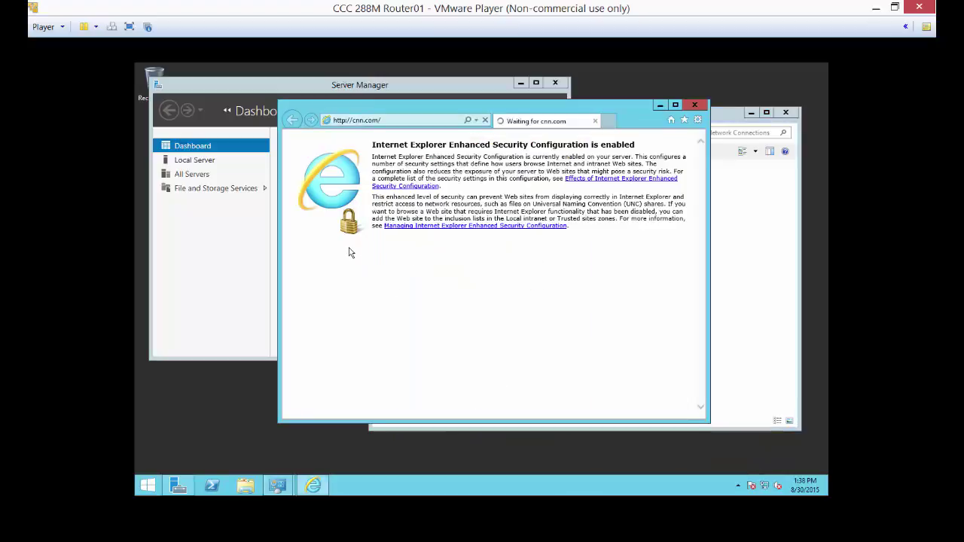
left_click(444, 122)
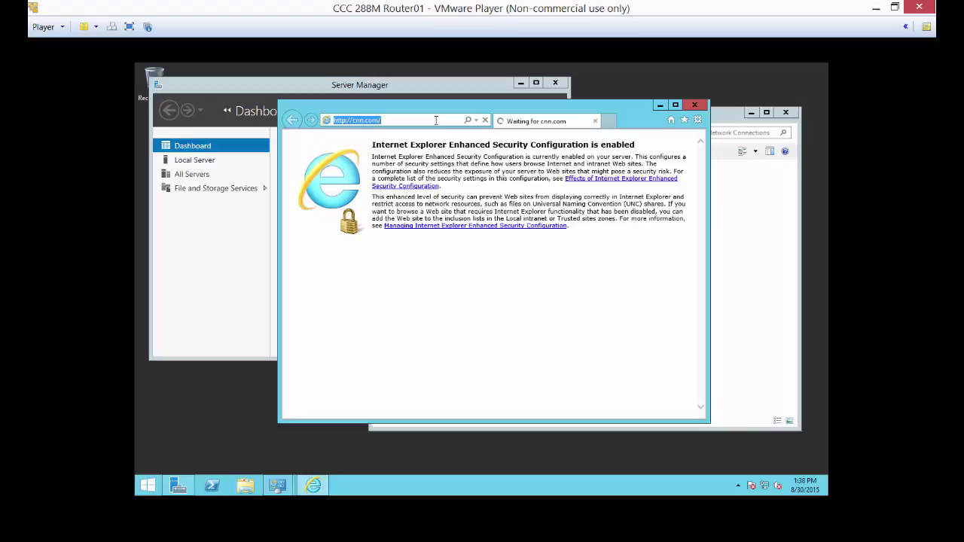
left_click(485, 120)
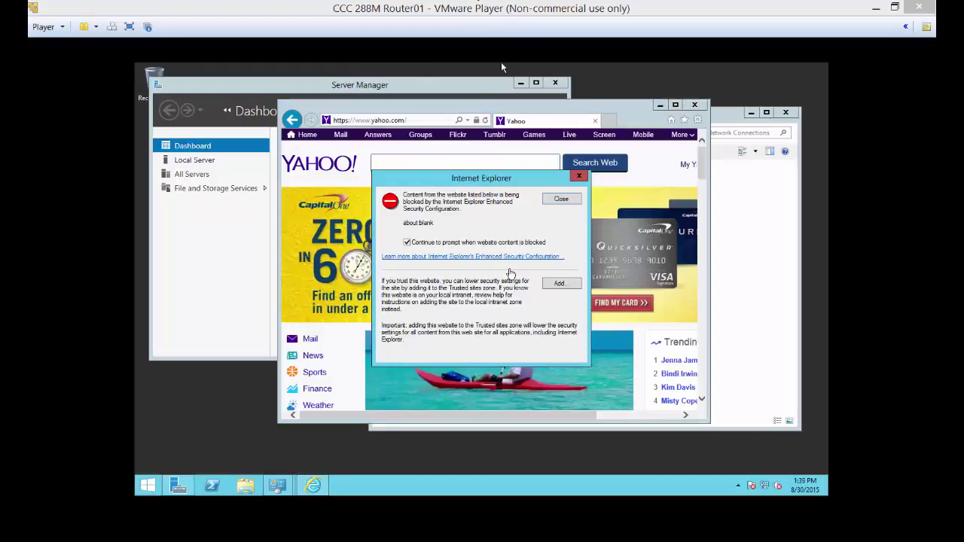
left_click(558, 283)
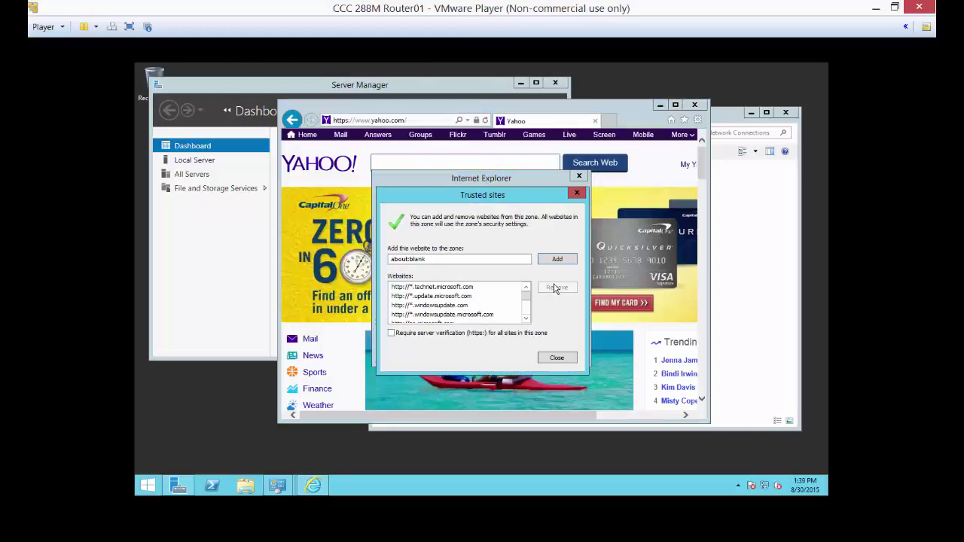
left_click(557, 259)
left_click(558, 358)
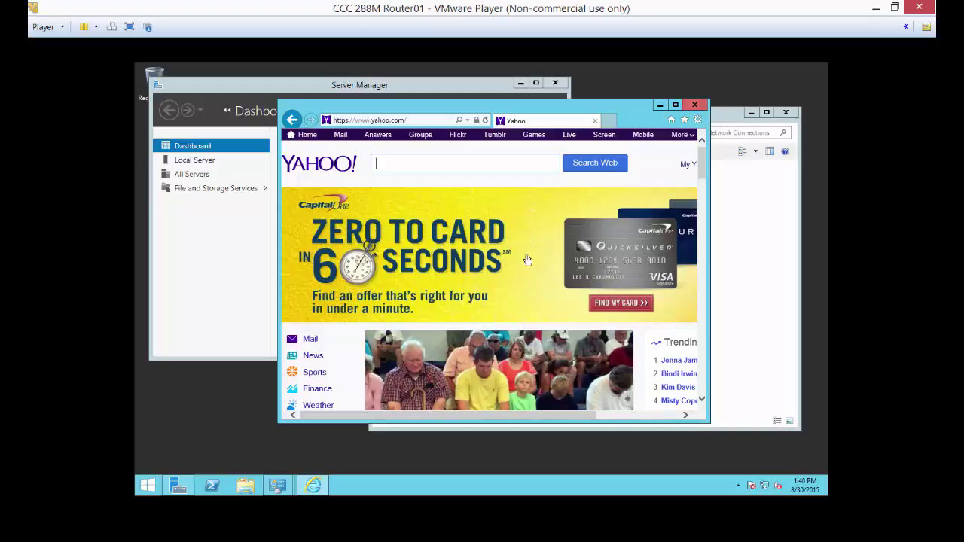
- Open Yahoo News and add hsrd.yahoo.com and news.yahoo.com to the trusted sites
left_click(312, 356)
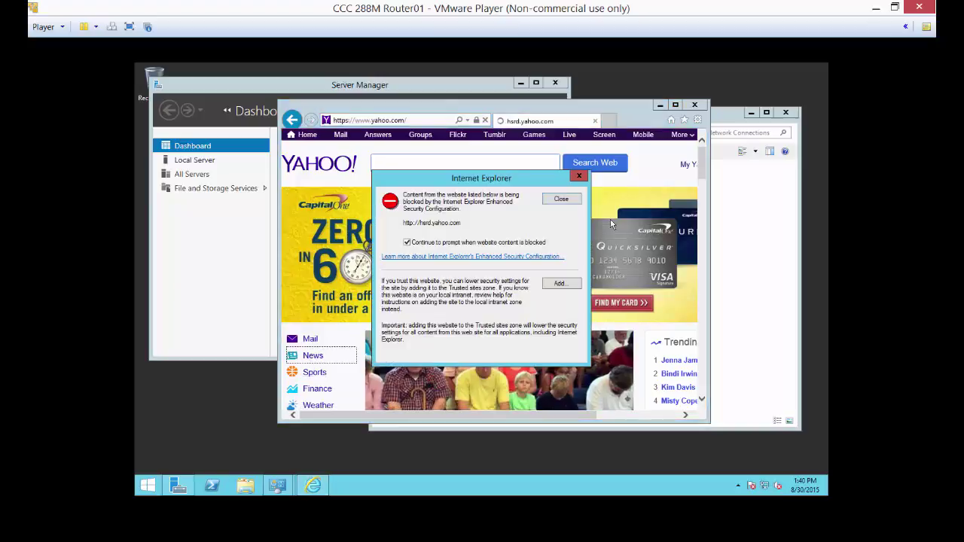
left_click(557, 284)
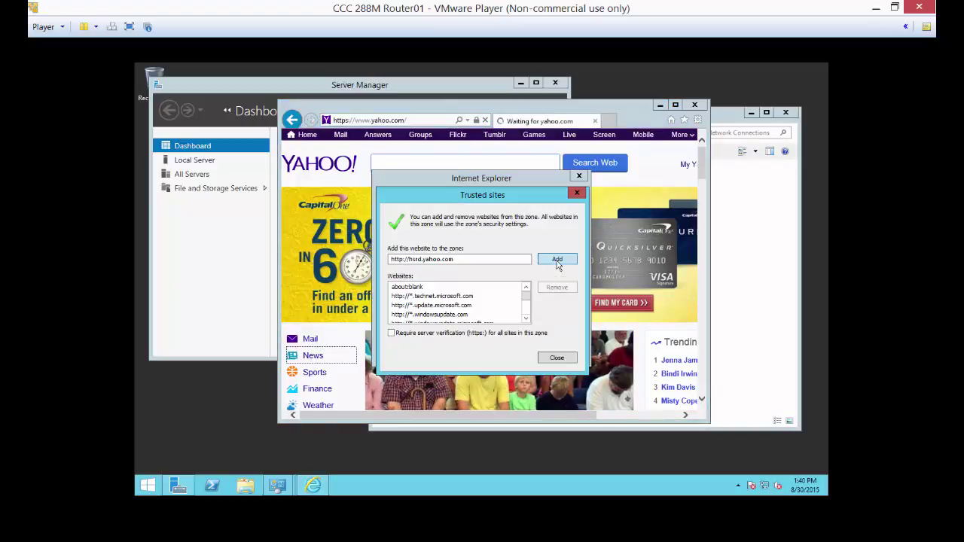
left_click(558, 265)
left_click(556, 357)
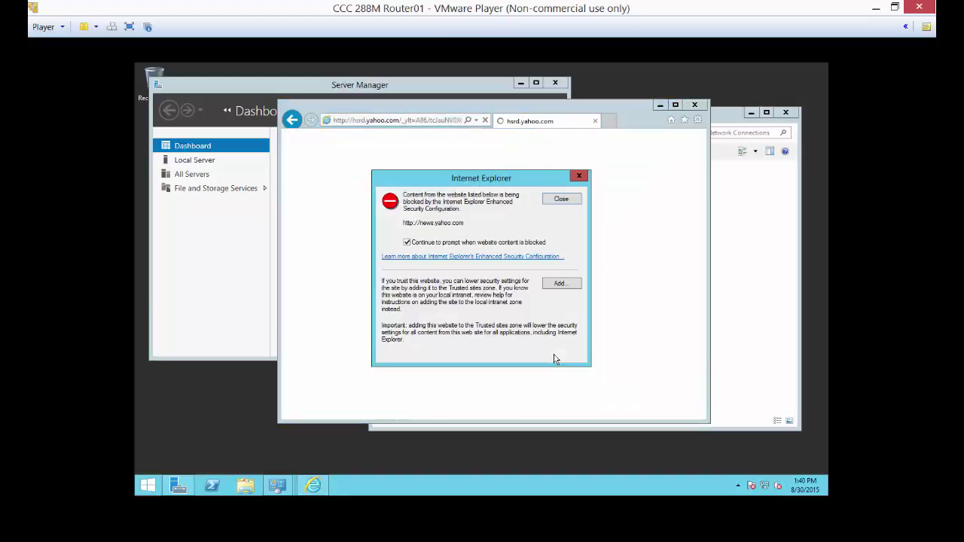
left_click(559, 285)
left_click(558, 259)
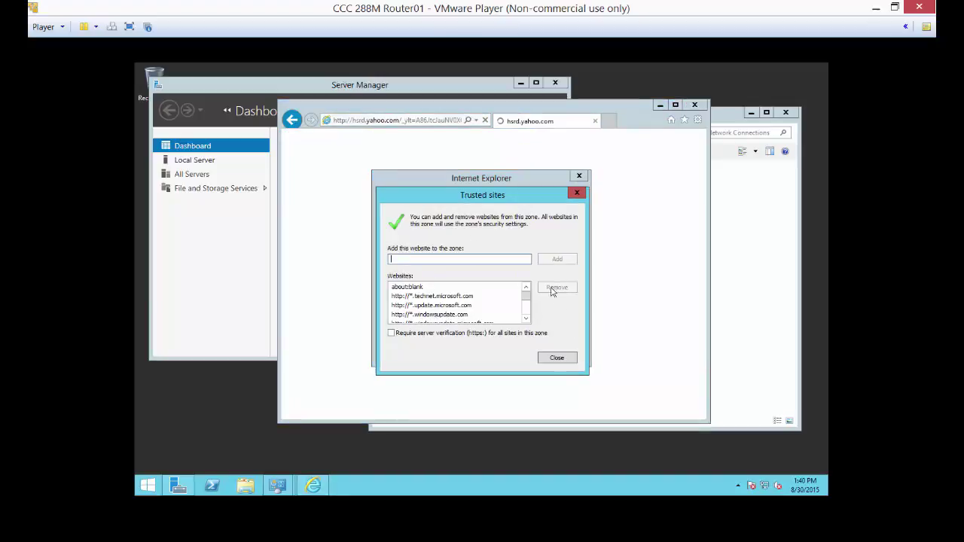
left_click(556, 357)
- Add l.yimg.com and y3.analytics.yahoo.com to the trusted sites so the page loads
left_click(560, 284)
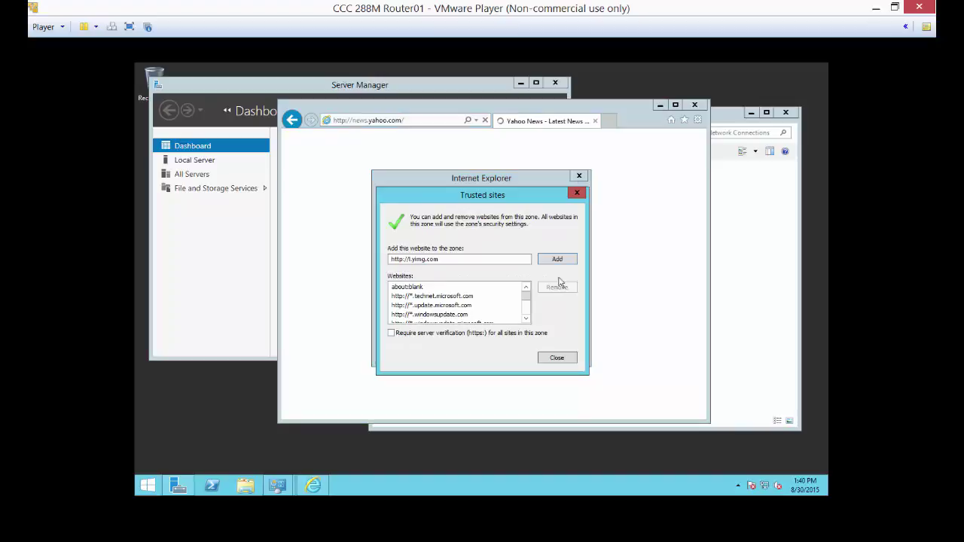
left_click(557, 259)
left_click(557, 358)
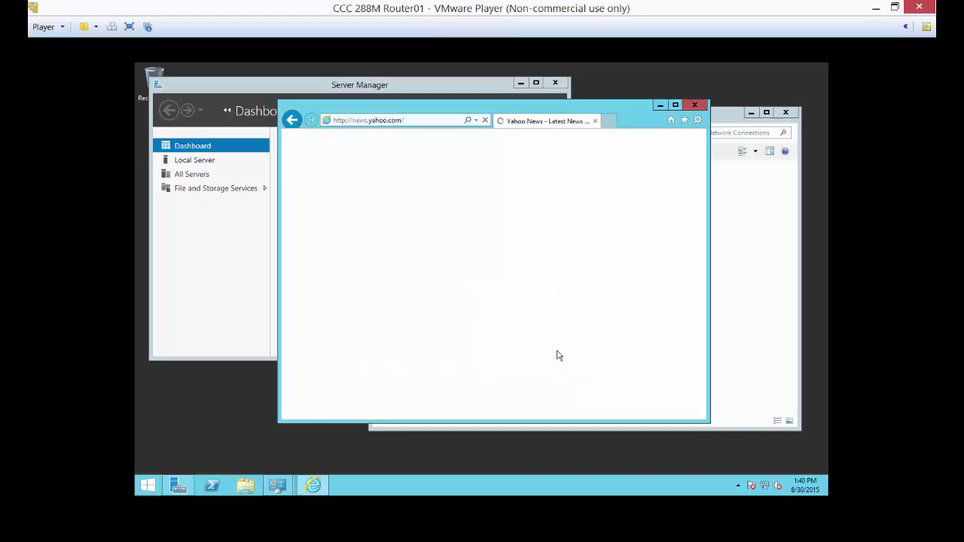
left_click(566, 286)
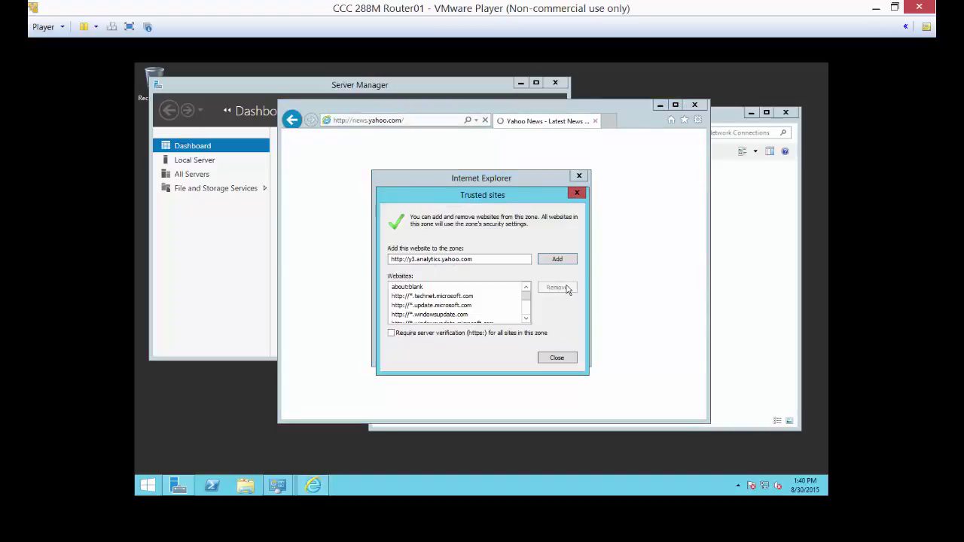
left_click(557, 259)
left_click(556, 357)
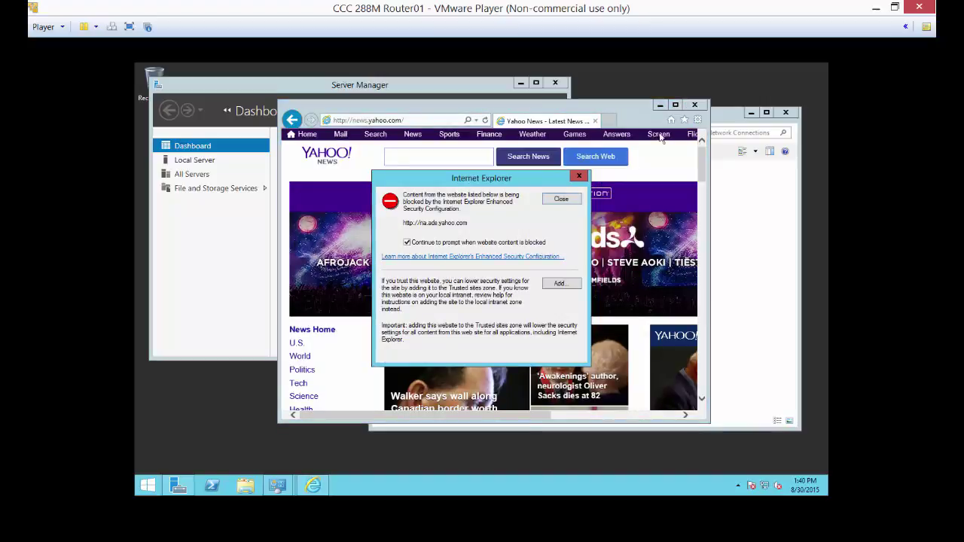
- Dismiss the ra.ads and ucs.query warnings, close Internet Explorer, and review the lab PDF
left_click(575, 199)
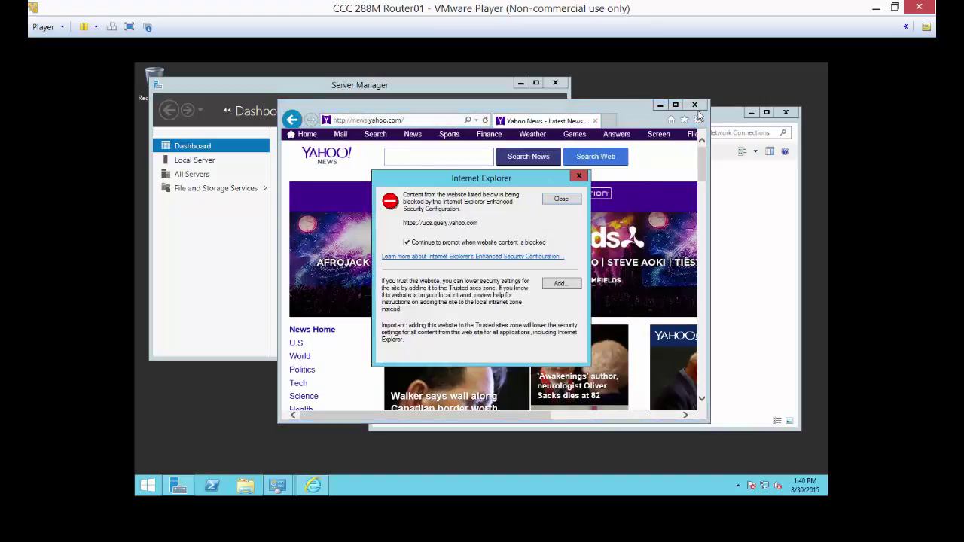
left_click(565, 200)
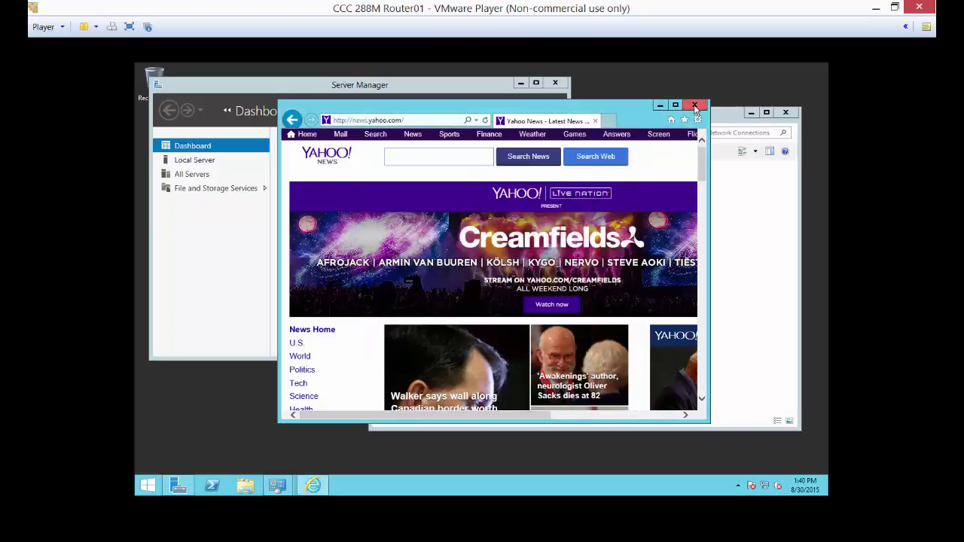
left_click(694, 106)
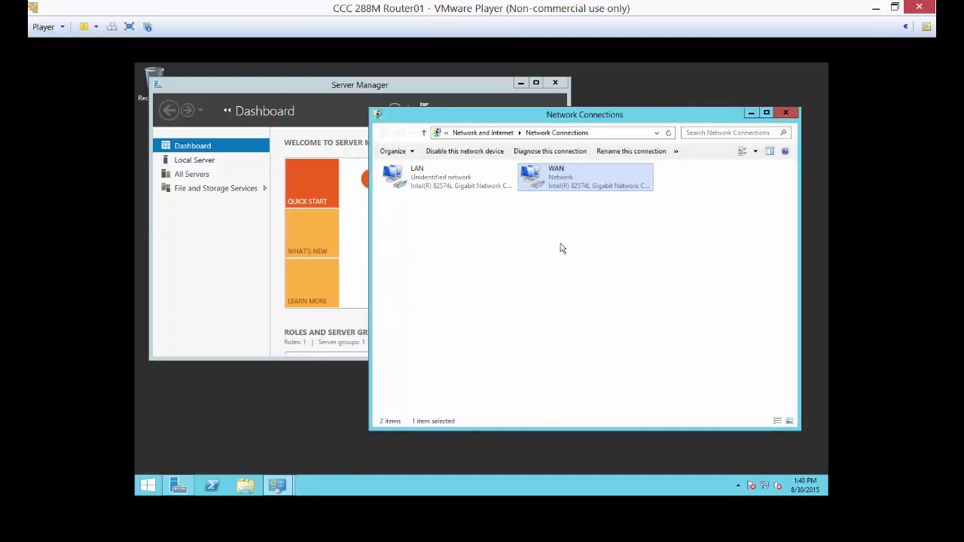
key("alt+Tab")
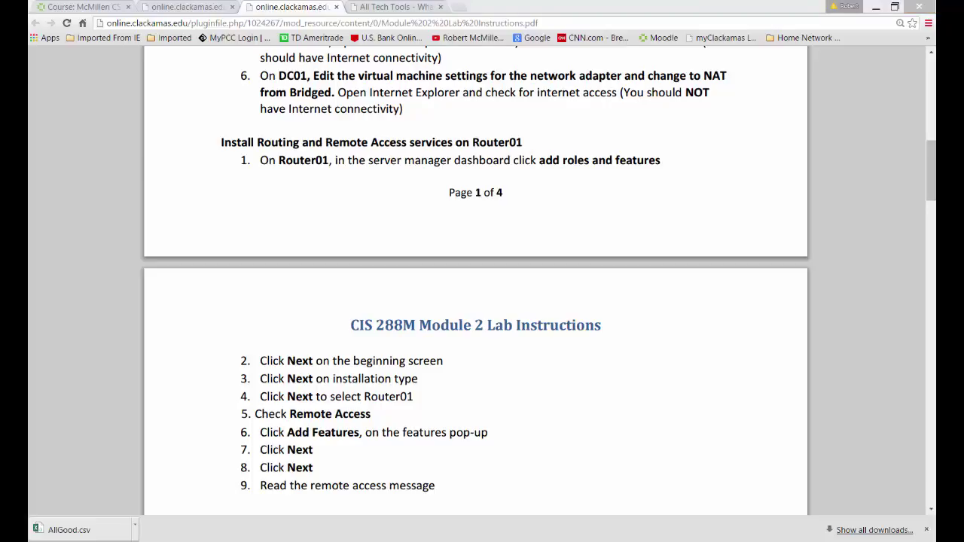
key("alt+Tab")
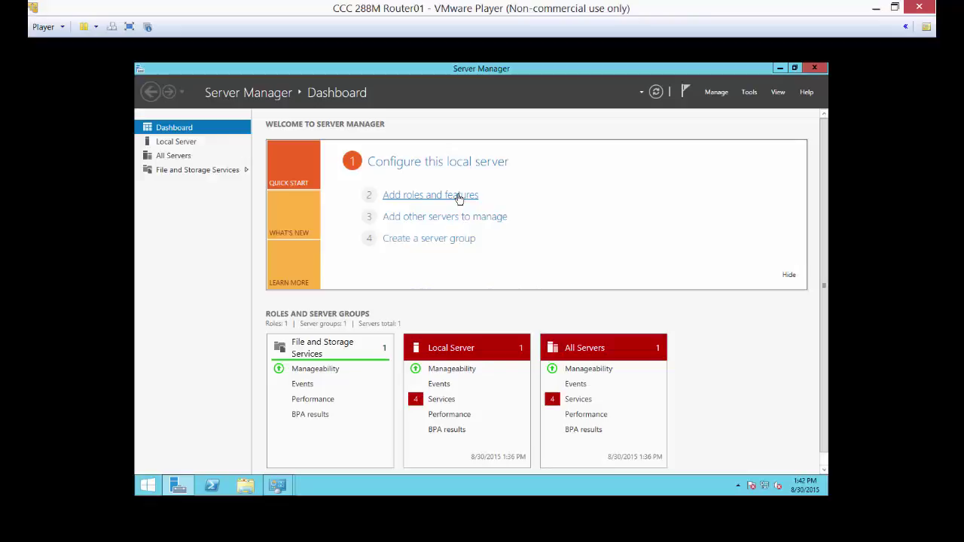
- Start a role-based installation on Router01 and select the Remote Access role
left_click(459, 198)
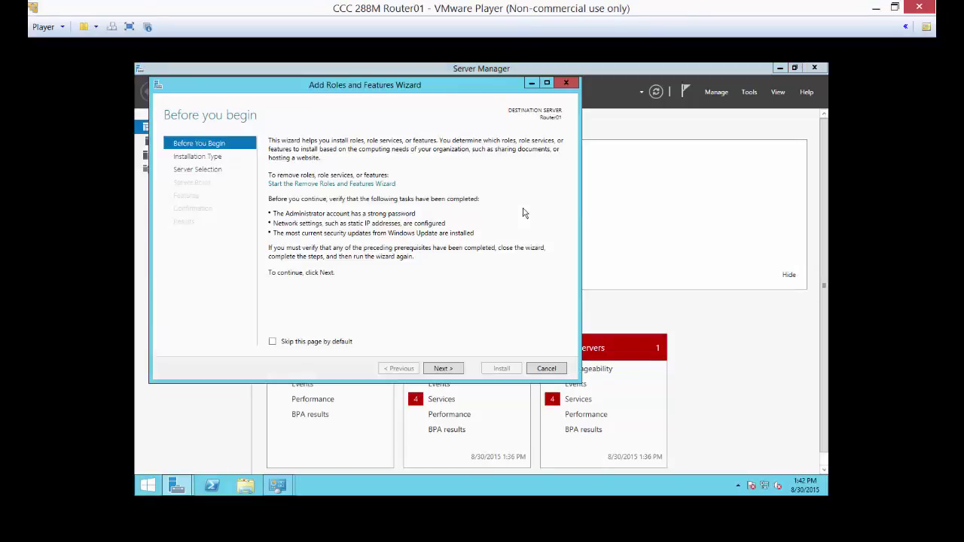
left_click(442, 369)
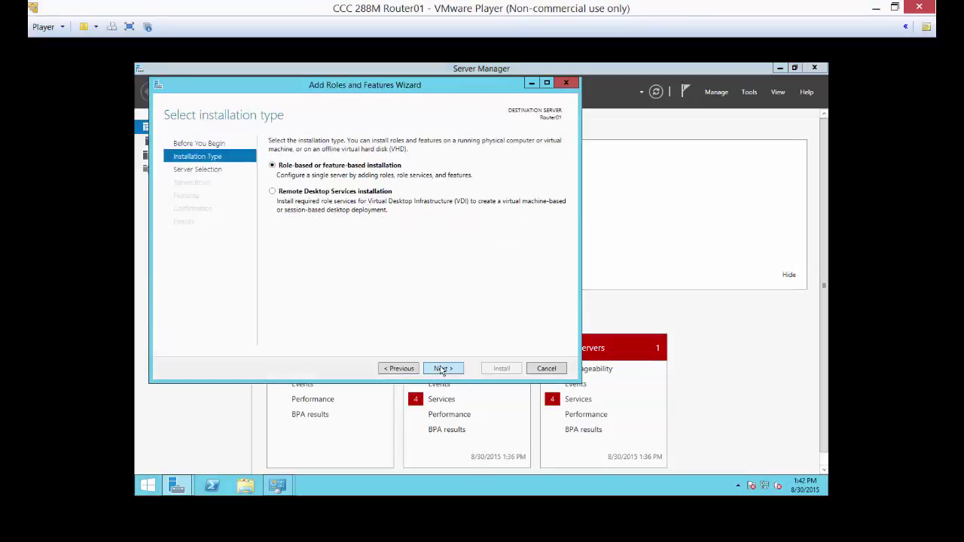
left_click(442, 369)
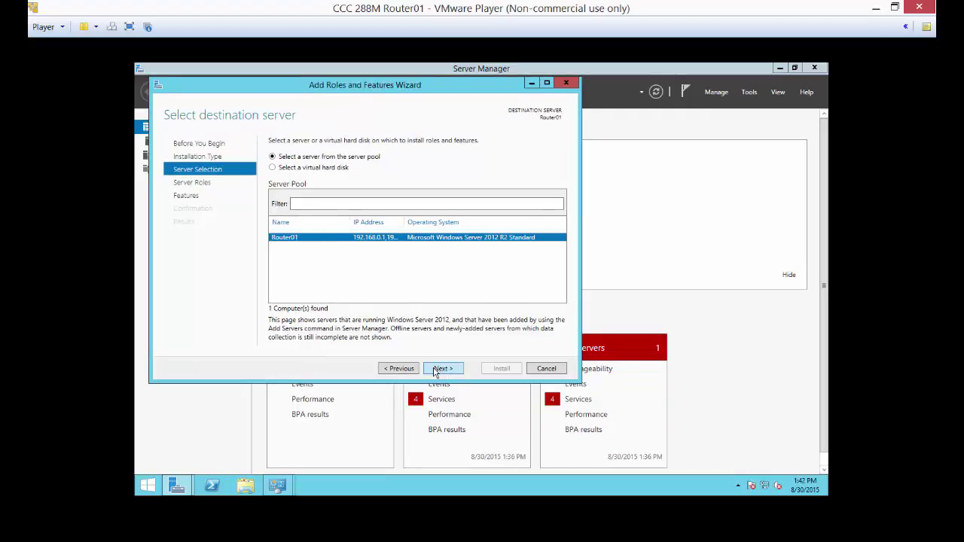
left_click(442, 369)
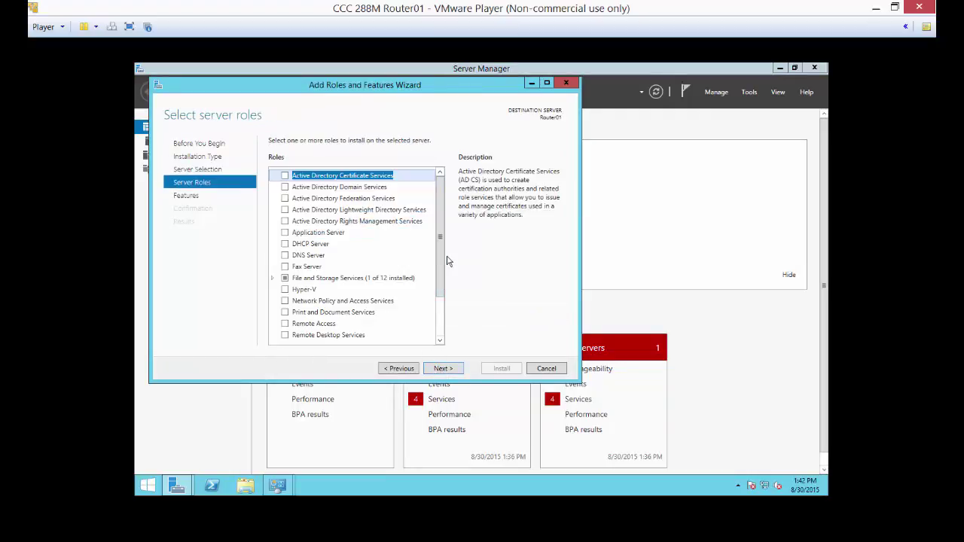
left_click(284, 323)
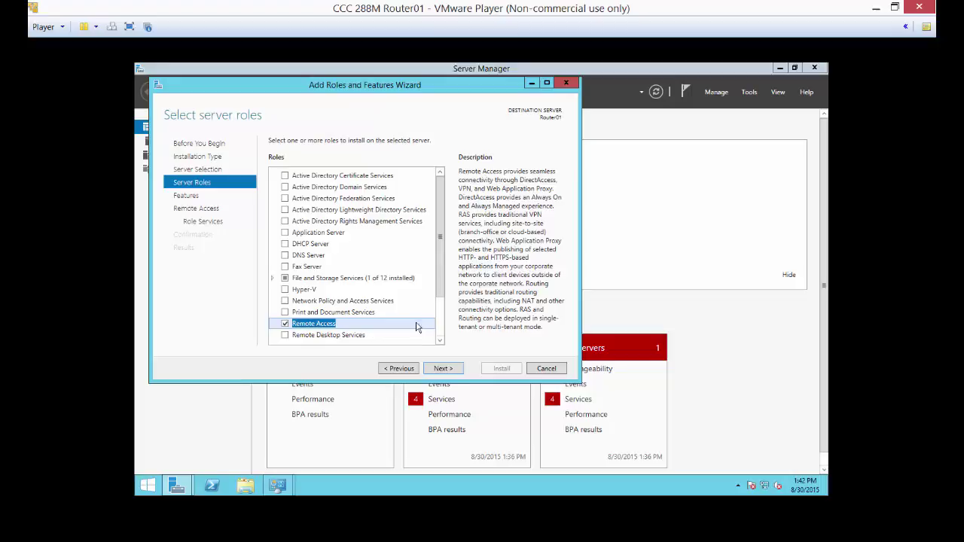
left_click(442, 367)
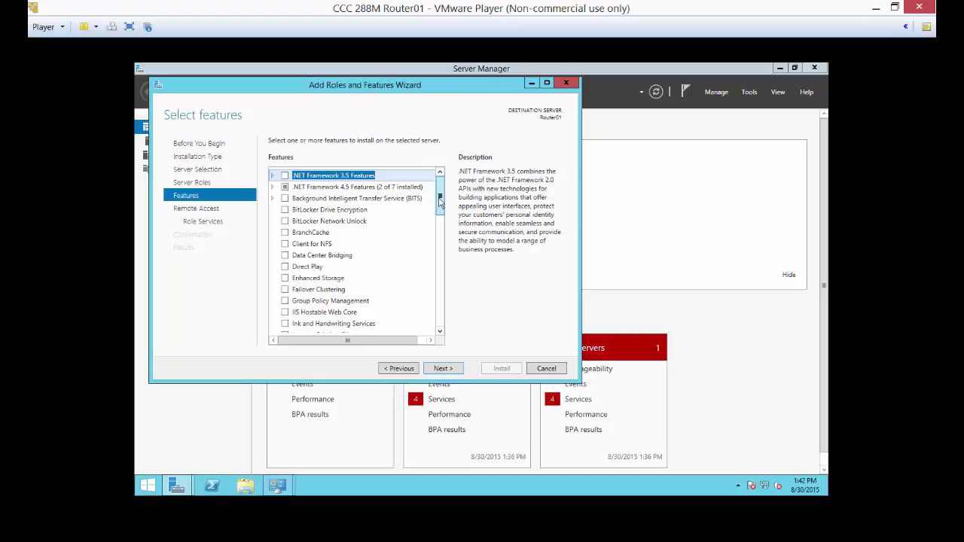
- Add Routing with its required features as a role service, advancing to confirmation
left_click(442, 369)
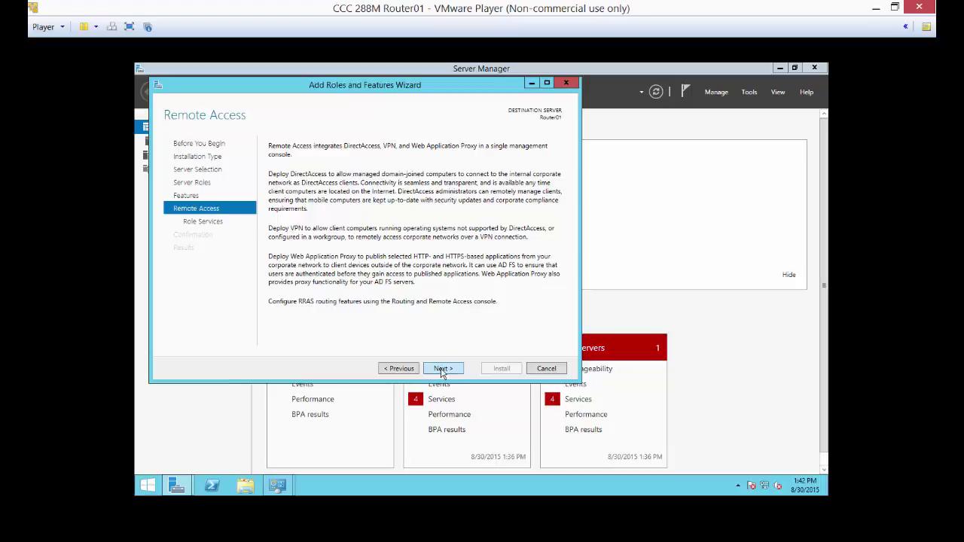
left_click(442, 368)
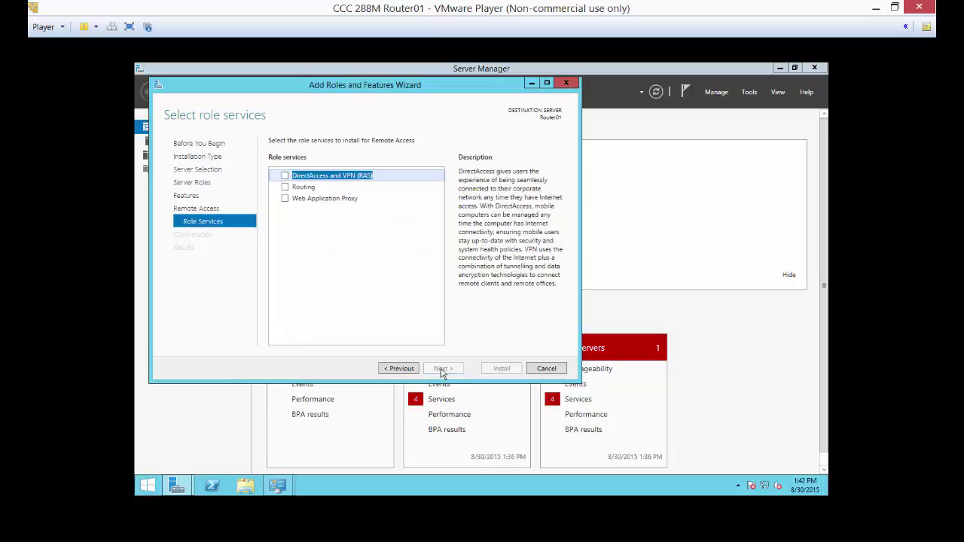
left_click(285, 187)
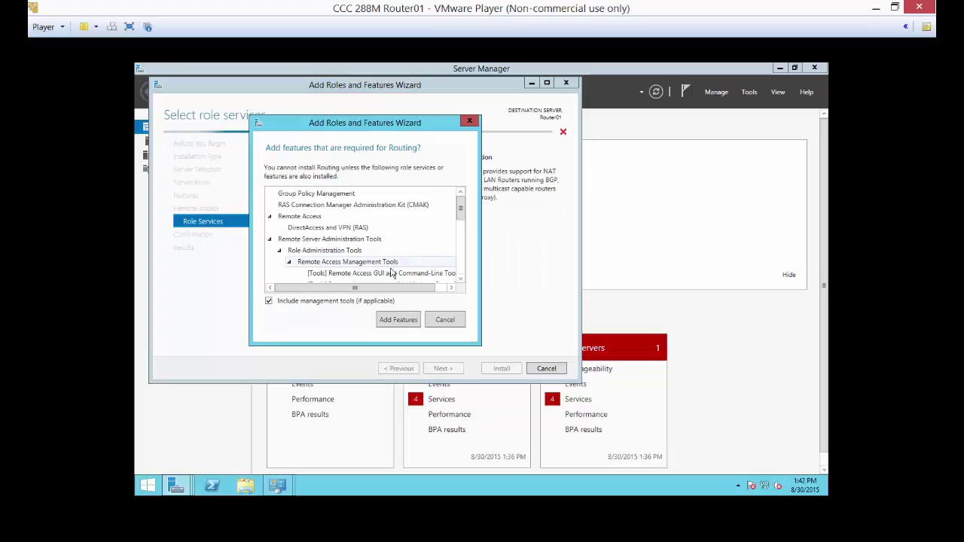
left_click(396, 321)
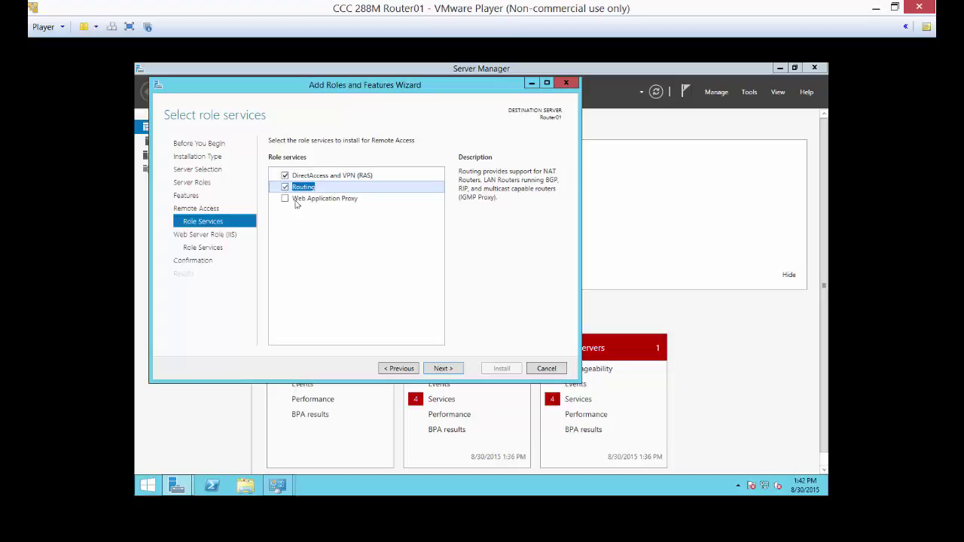
left_click(441, 370)
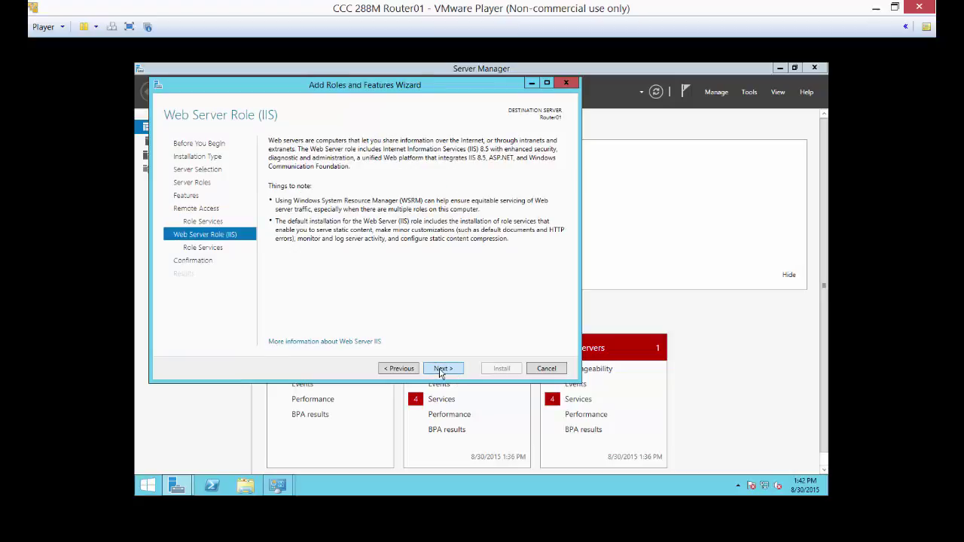
left_click(441, 369)
- Install Remote Access with Routing on Router01 and close the wizard once it succeeds
left_click(441, 370)
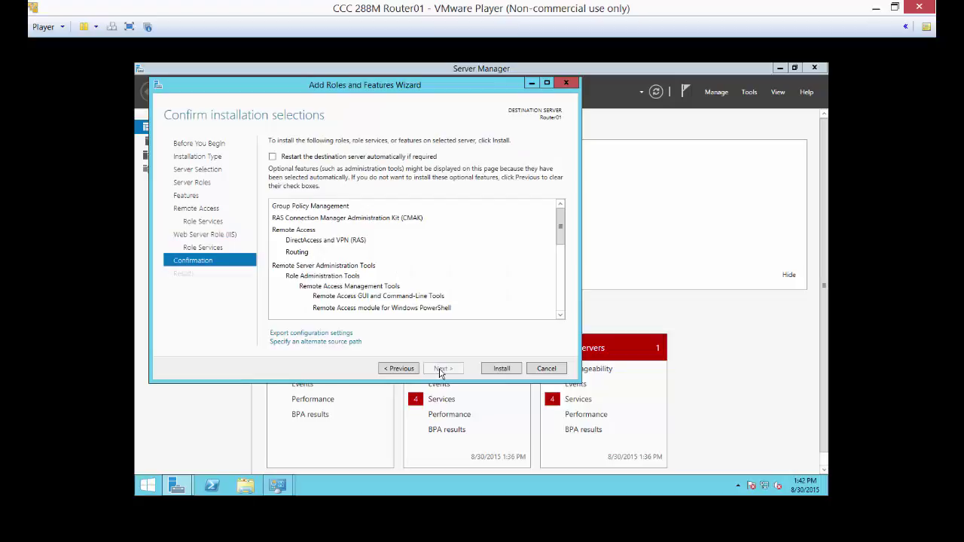
left_click(495, 371)
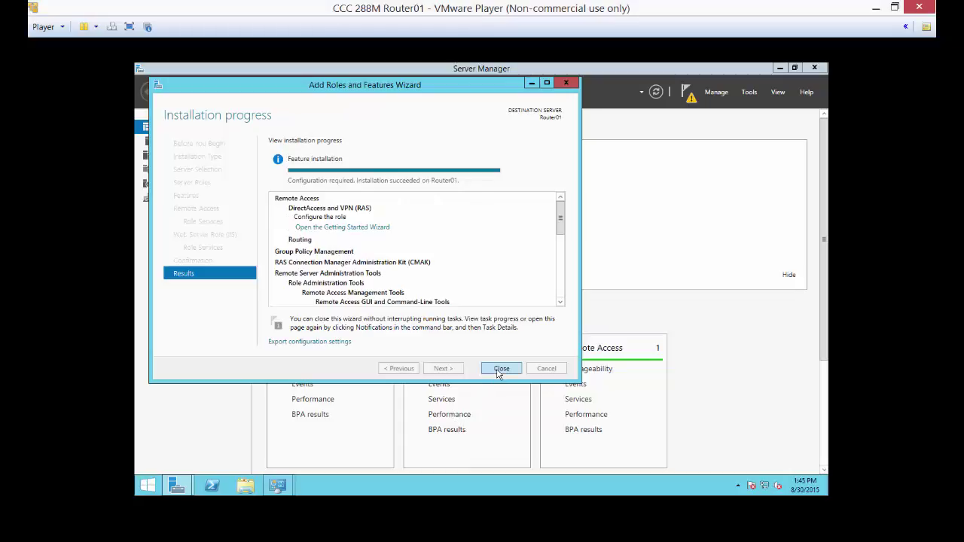
left_click(496, 373)
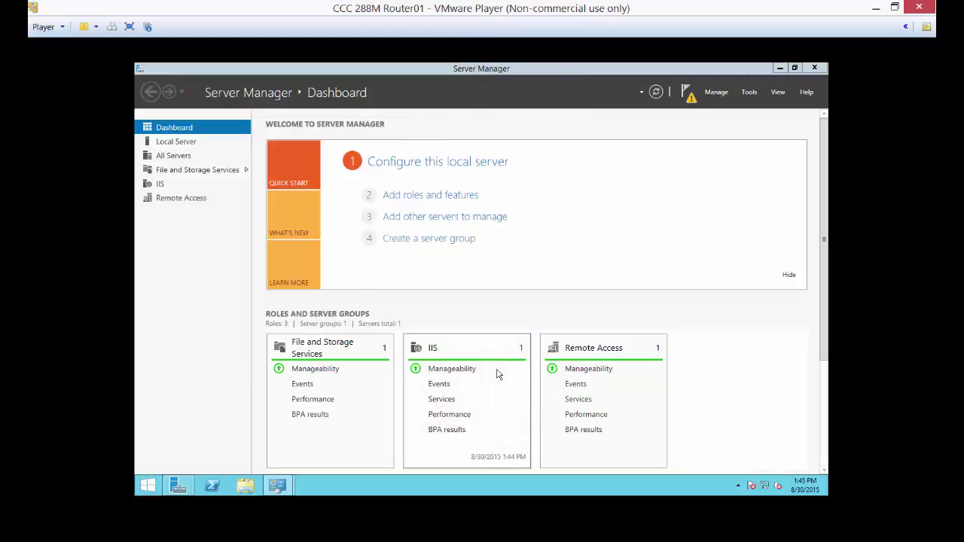
- Launch the Routing and Remote Access console and configure and enable ROUTER01 (local)
left_click(750, 93)
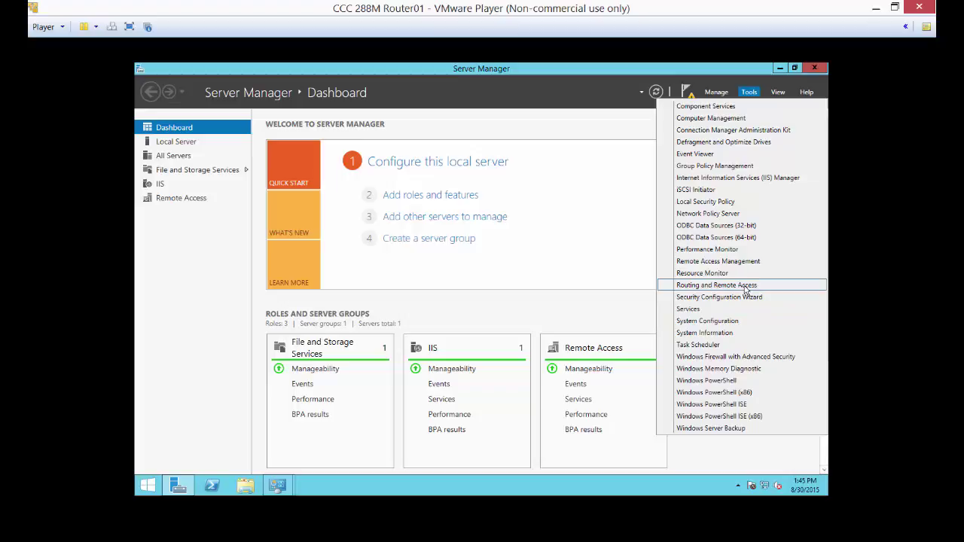
left_click(745, 286)
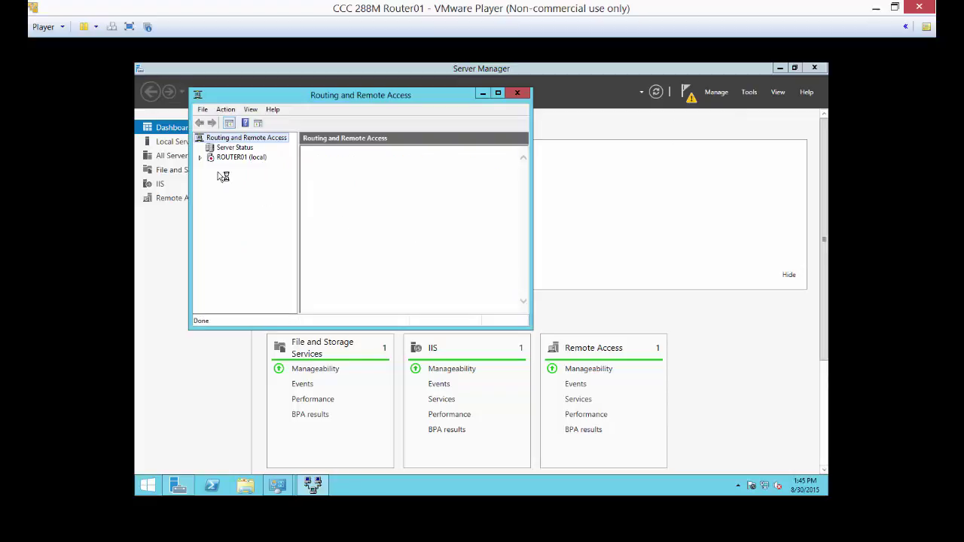
left_click(237, 158)
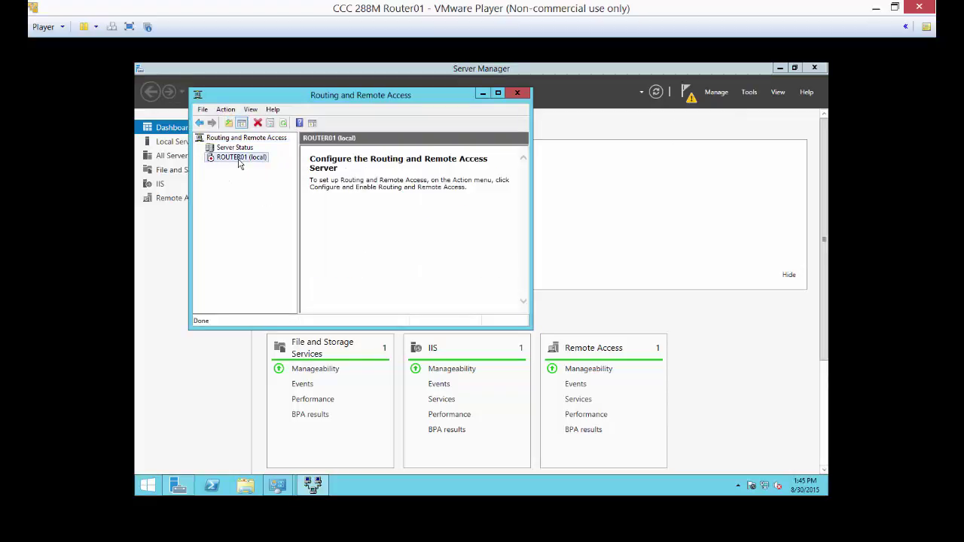
right_click(238, 162)
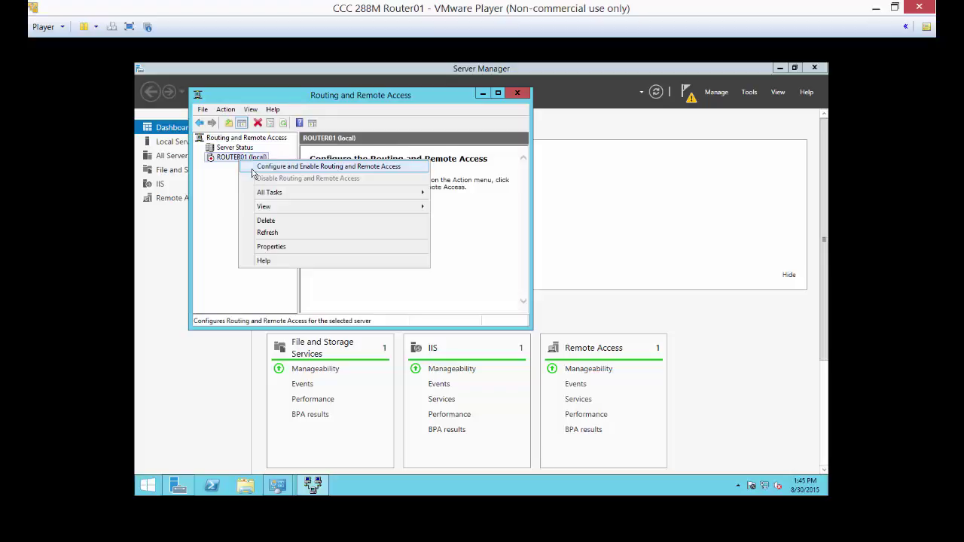
left_click(254, 169)
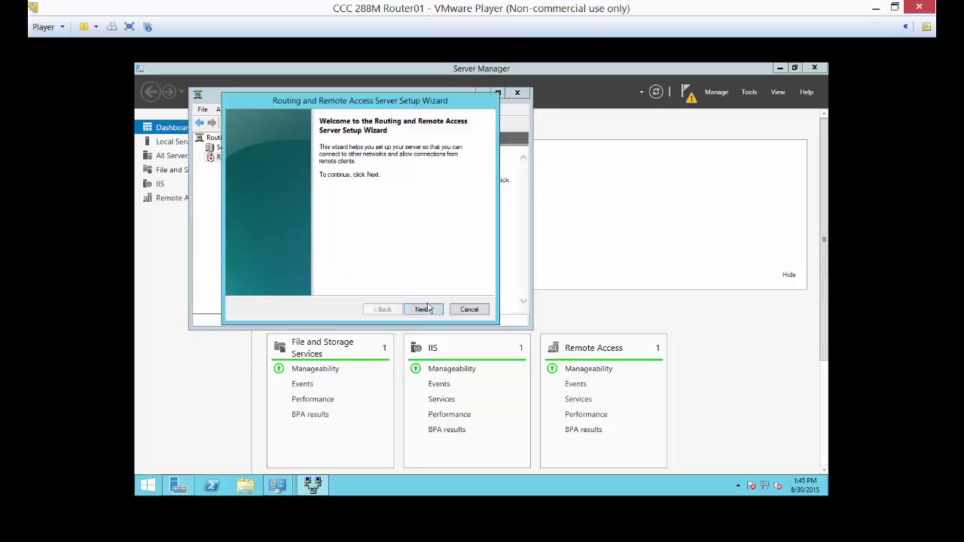
- Set up NAT using WAN as the internet interface, finish, and minimize the console
left_click(424, 308)
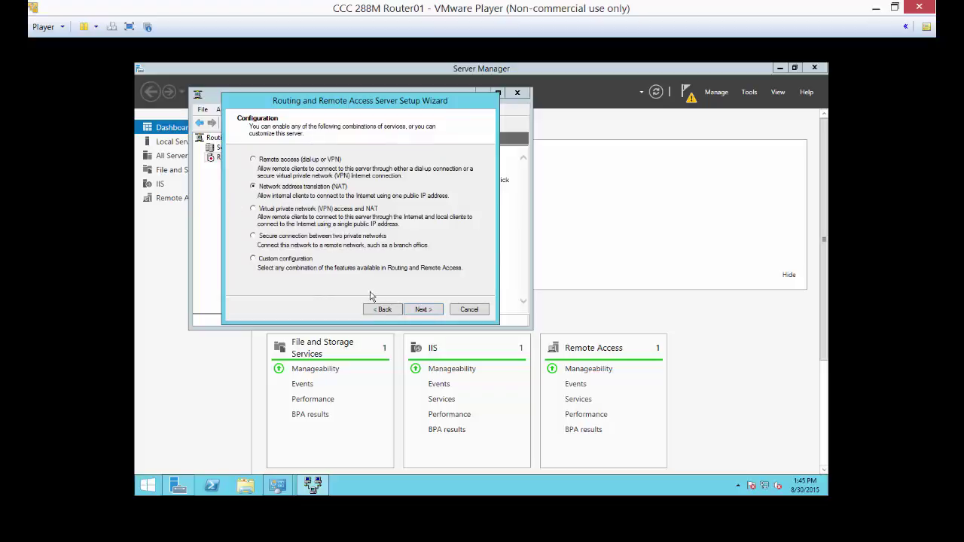
left_click(422, 309)
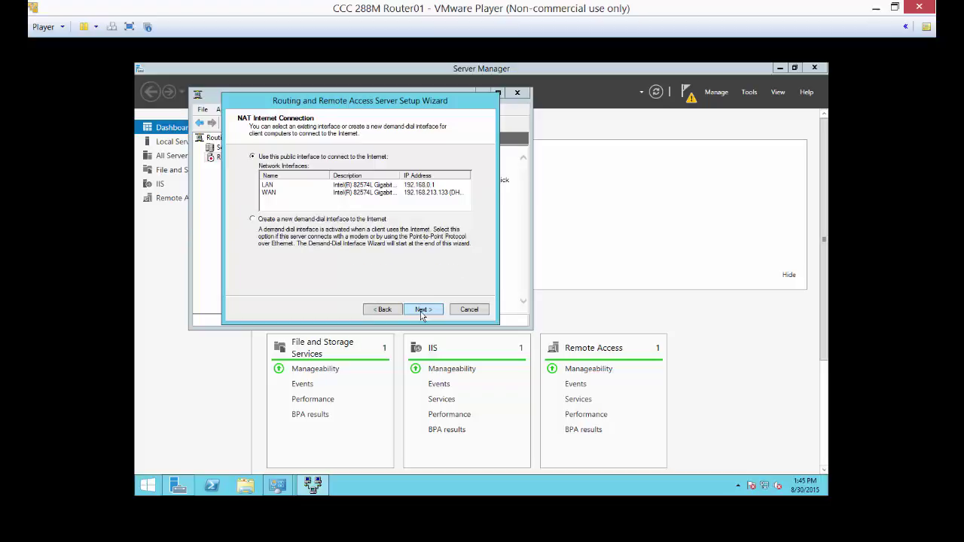
left_click(267, 194)
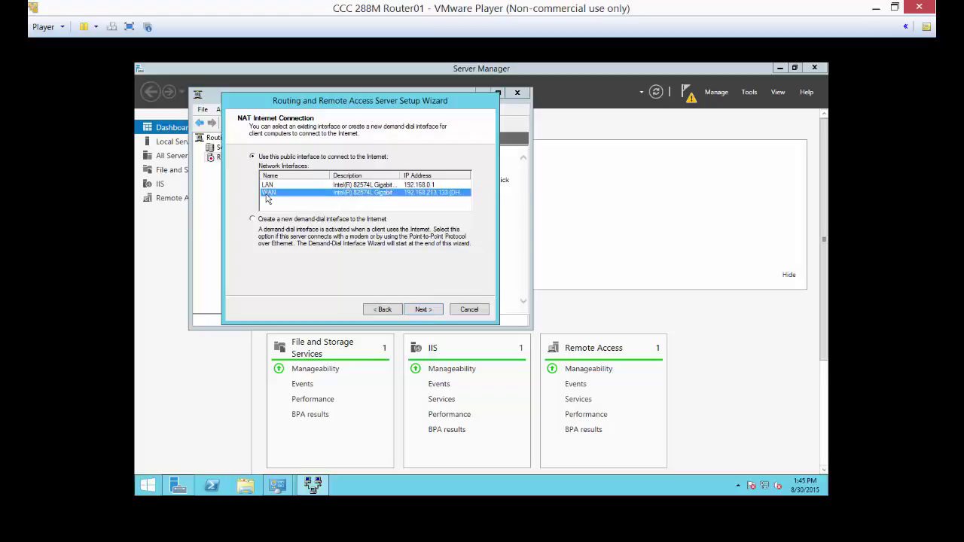
left_click(422, 309)
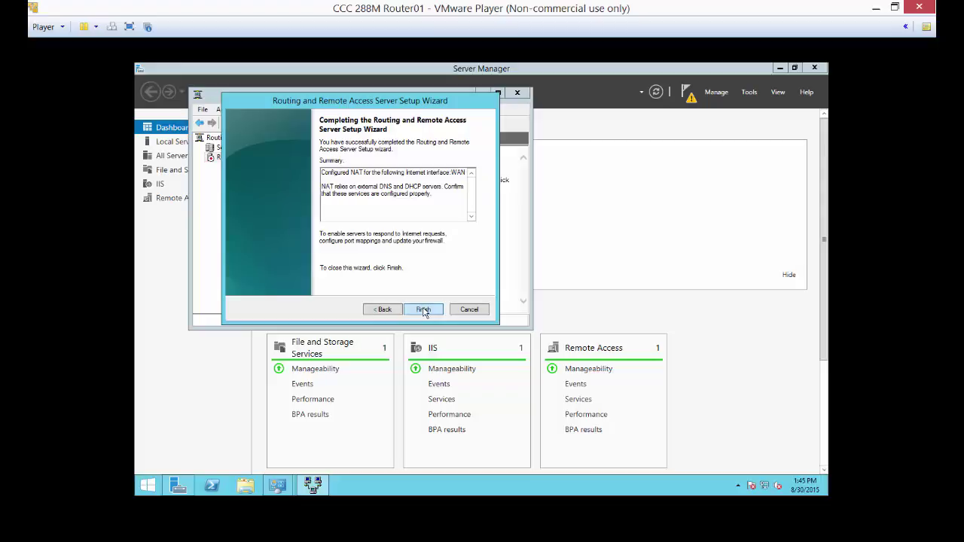
left_click(423, 310)
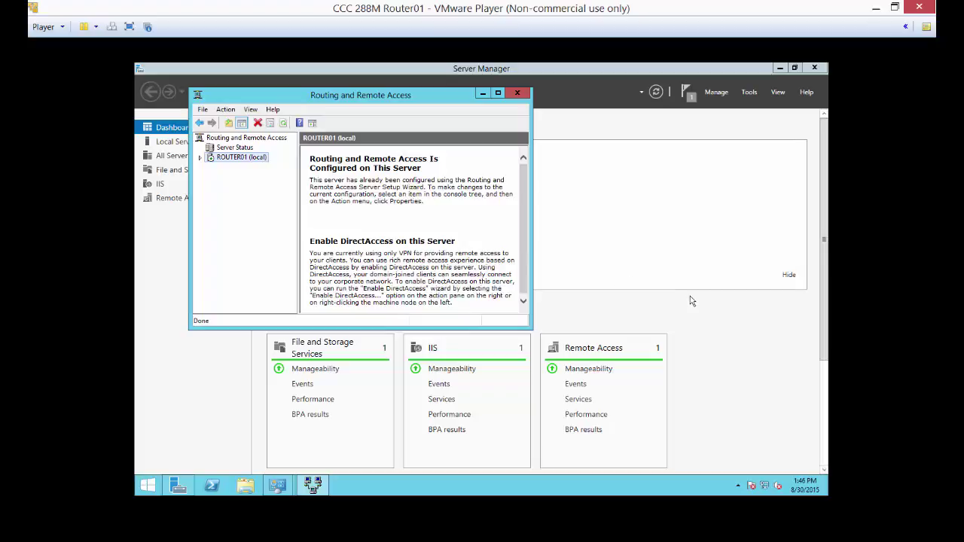
left_click(484, 95)
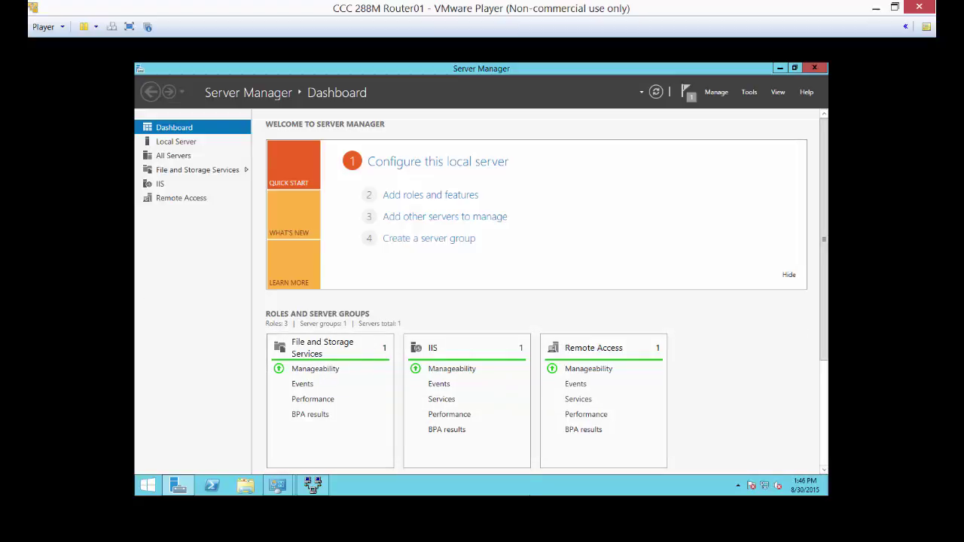
- Switch to the DC01 machine and open an Administrator PowerShell window, centred on screen
mouse_move(642, 541)
left_click(600, 482)
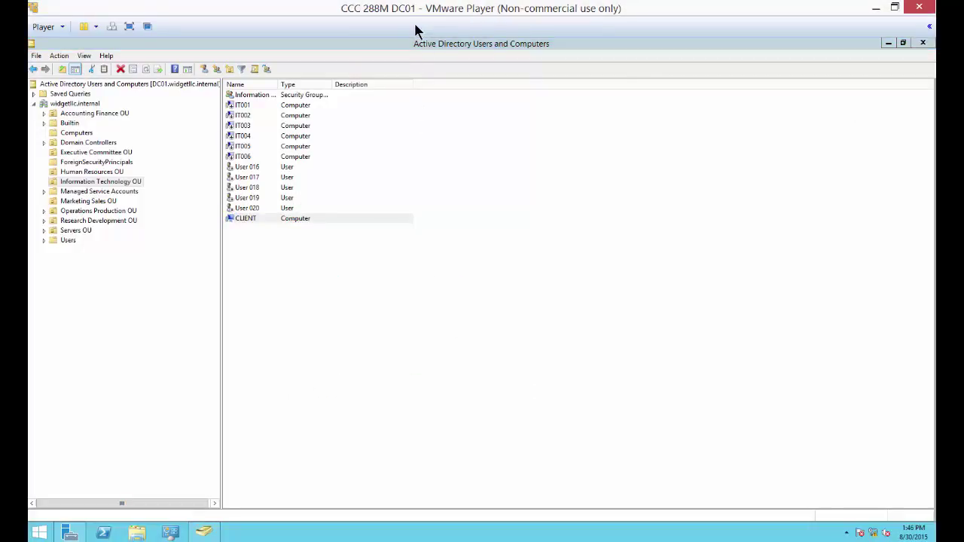
left_click(105, 531)
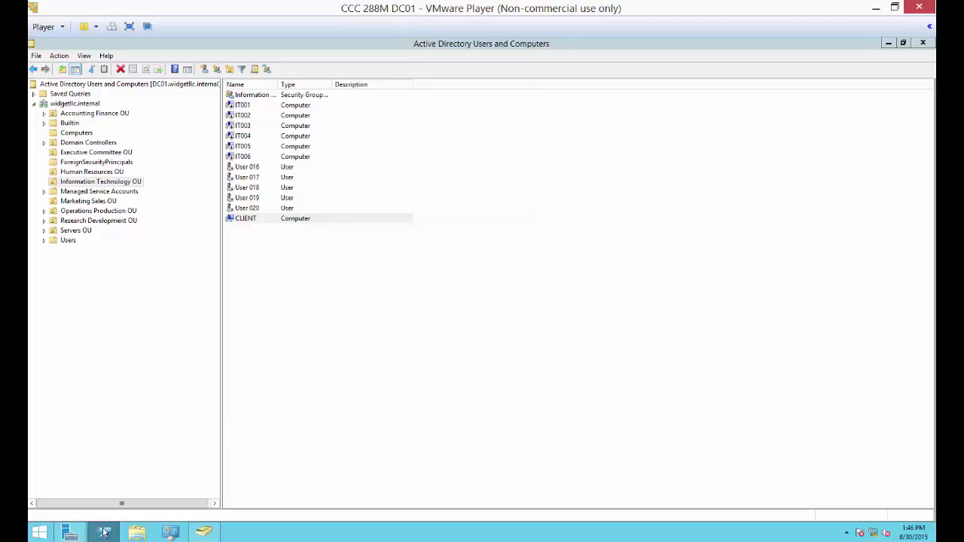
left_click_drag(271, 51, 520, 104)
left_click(510, 224)
- Run ipconfig to confirm DC01 has 192.168.0.5 with gateway 192.168.0.1
key("Escape")
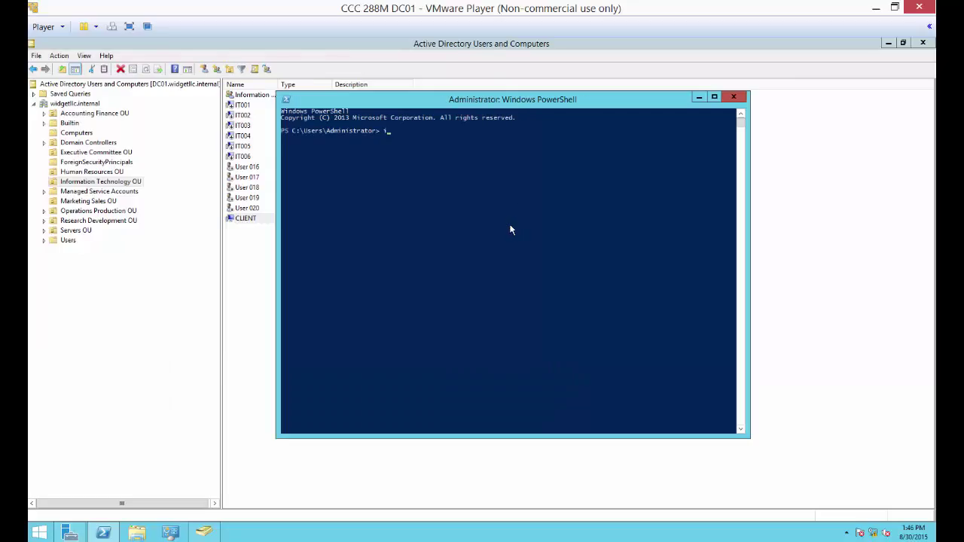
type("ipconfig")
key("Return")
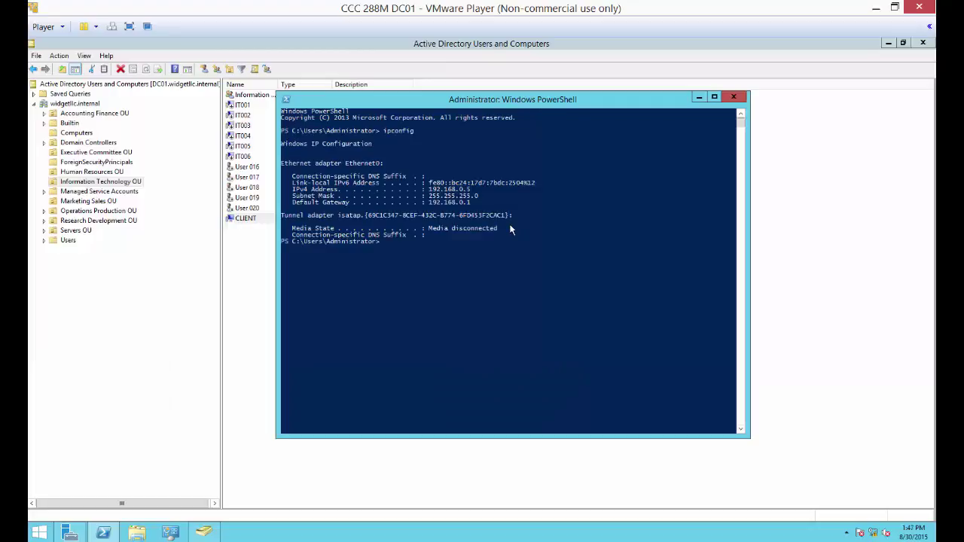
- Run ping 8.8.8.8 and check for four replies with 0% loss
left_click(434, 256)
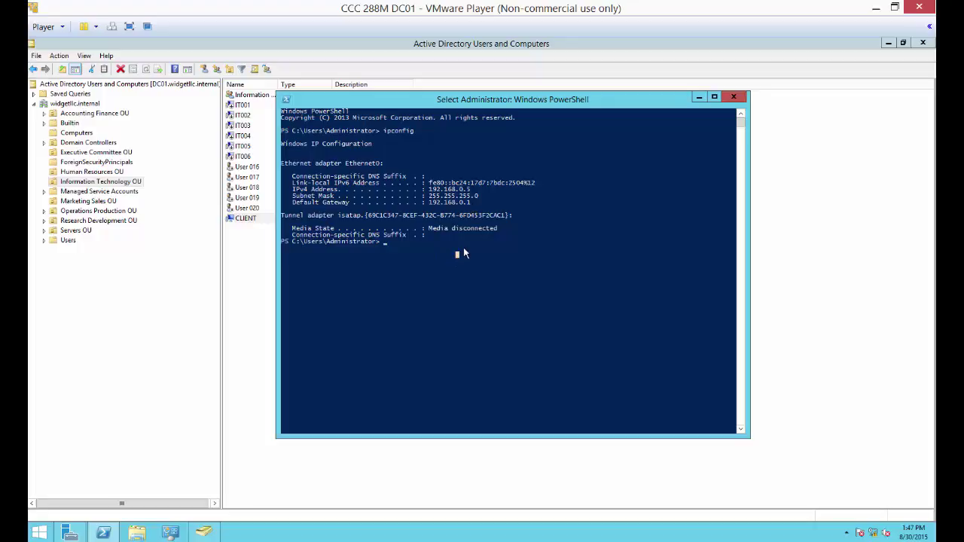
key("Escape")
type("ping 8.8.8.8")
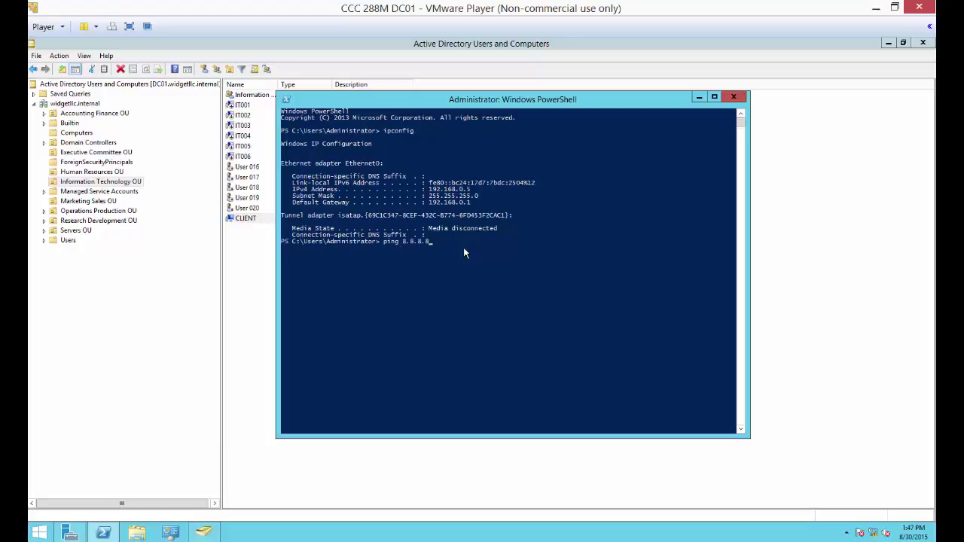
key("Return")
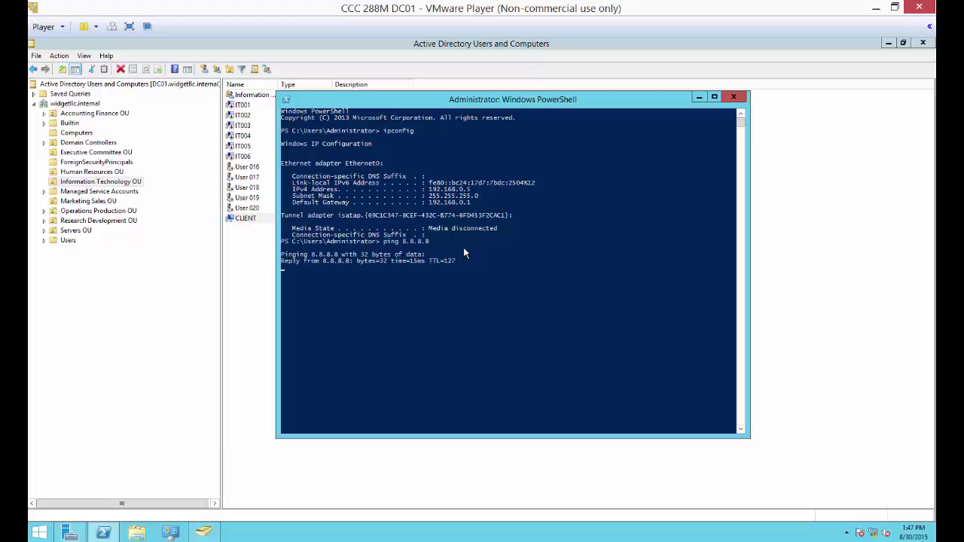